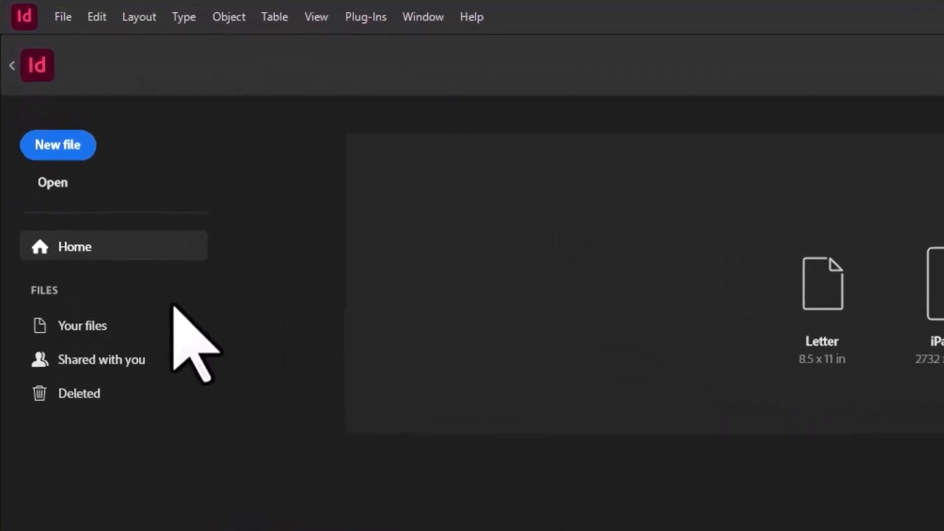
Step: Create a new 8.5 x 11 in document from the default preset
{"action": "left_click", "coordinate": [60, 149]}
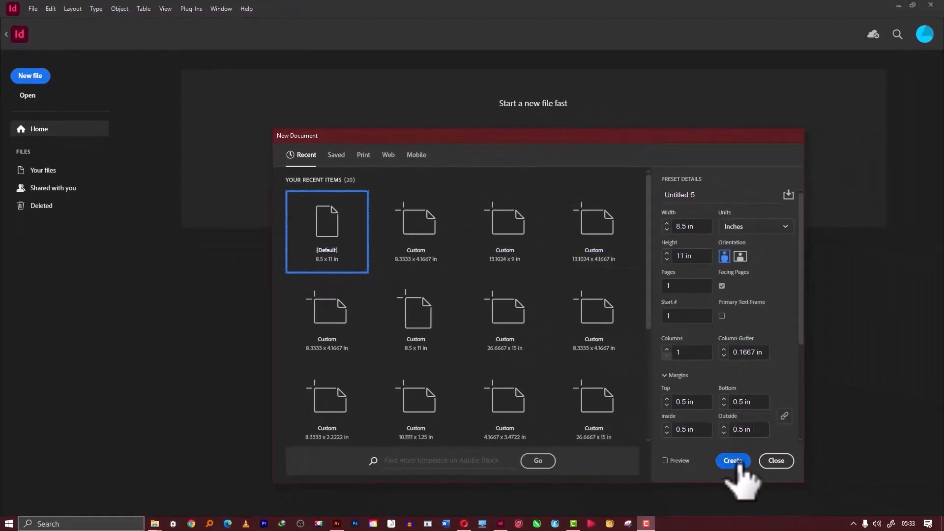
{"action": "left_click", "coordinate": [734, 461]}
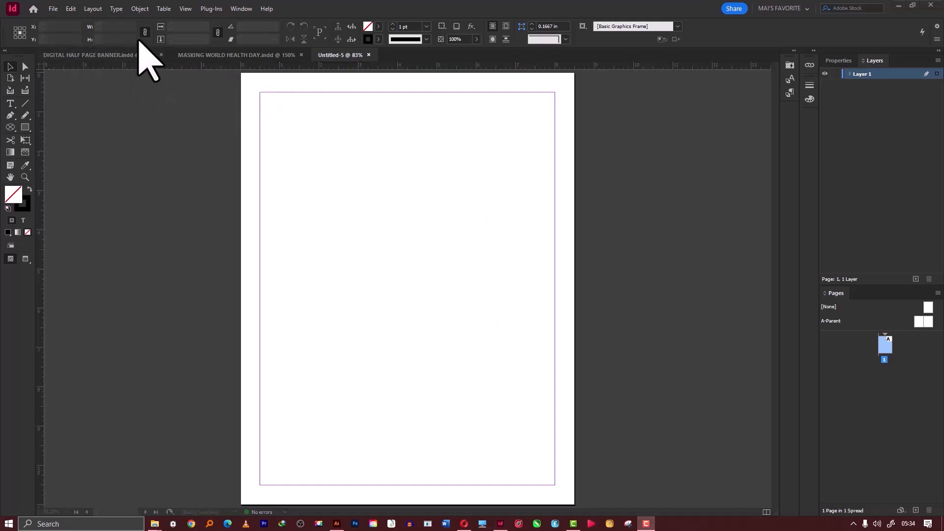
Step: Switch to the DIGITAL HALF PAGE BANNER document and check that the layer list is enabled
{"action": "left_click", "coordinate": [98, 56]}
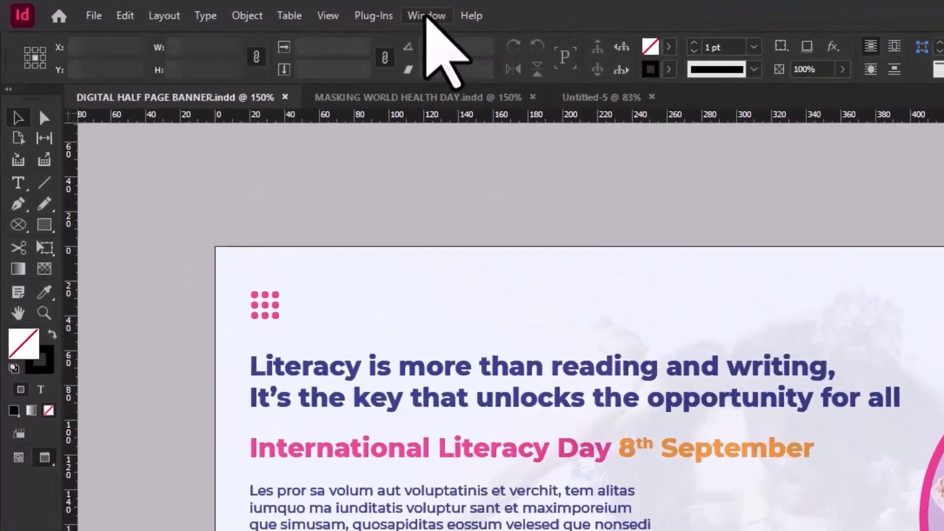
{"action": "left_click", "coordinate": [256, 11]}
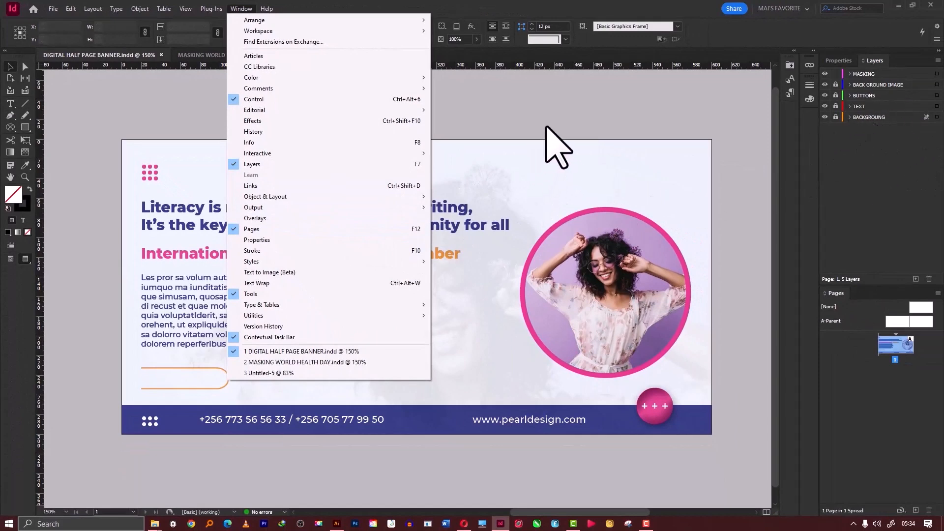
{"action": "left_click", "coordinate": [738, 187]}
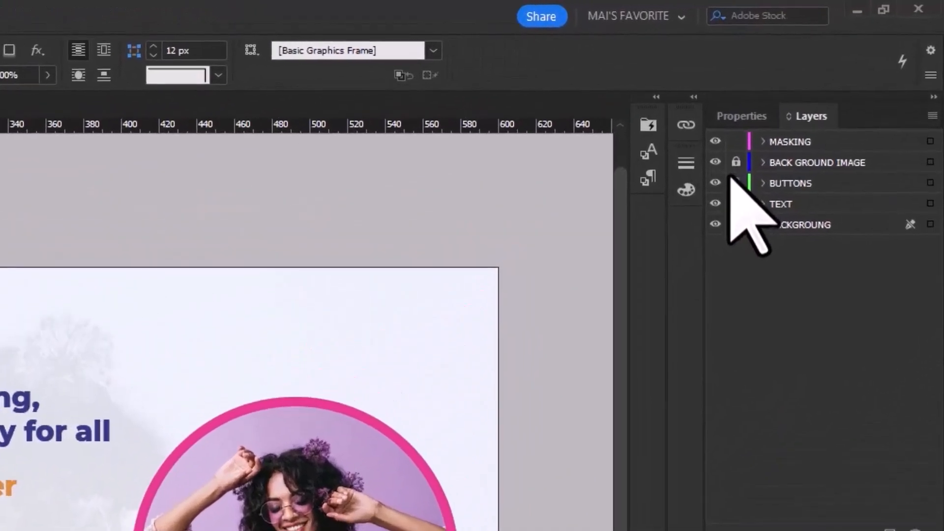
Step: Hide the MASKING layer and show it again
{"action": "left_click_drag", "start_coordinate": [737, 183], "coordinate": [736, 225]}
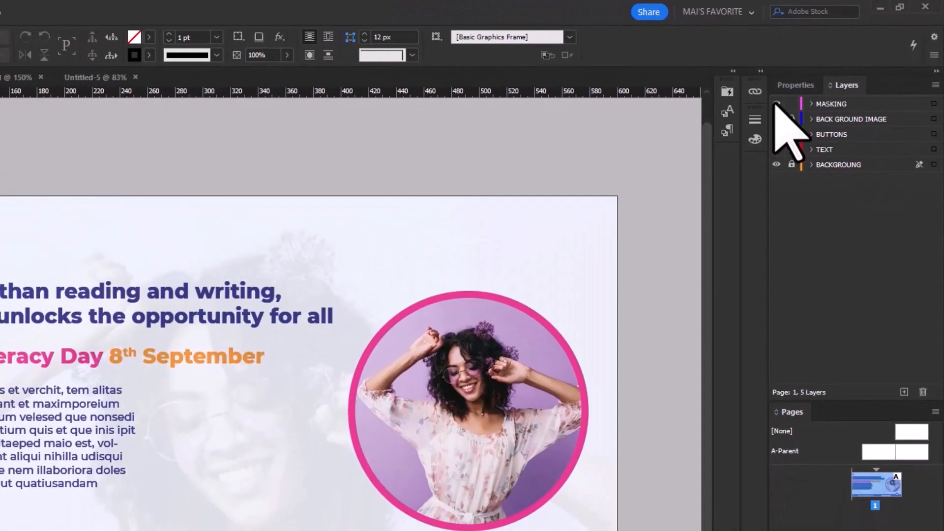
{"action": "left_click", "coordinate": [777, 104]}
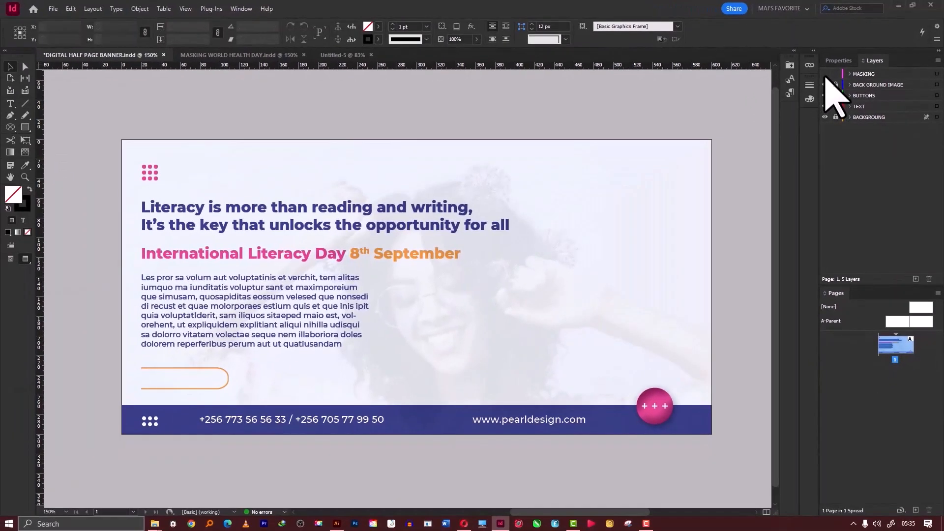
{"action": "left_click", "coordinate": [826, 75]}
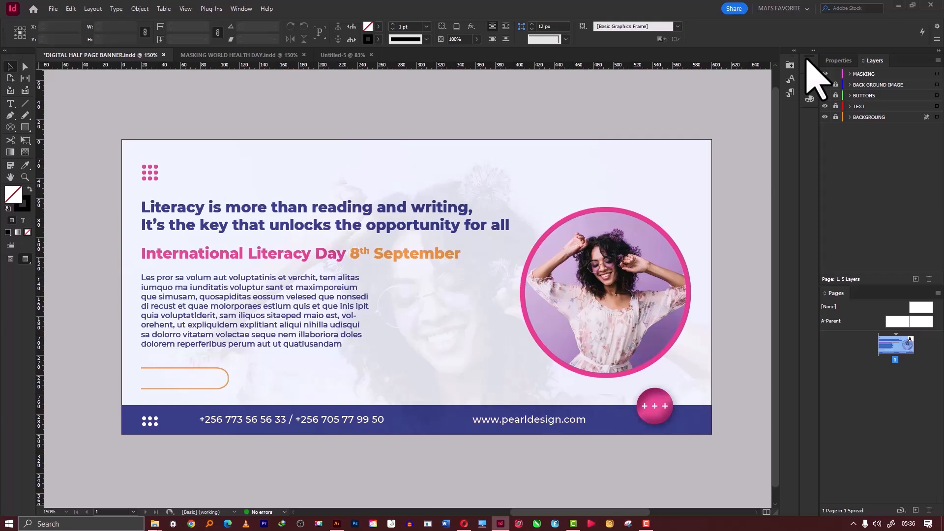
Step: Hide the BACKGROUNG, BUTTONS, BACK GROUND IMAGE and MASKING layers to isolate the text, and restore the visibility of all of them
{"action": "left_click", "coordinate": [825, 117]}
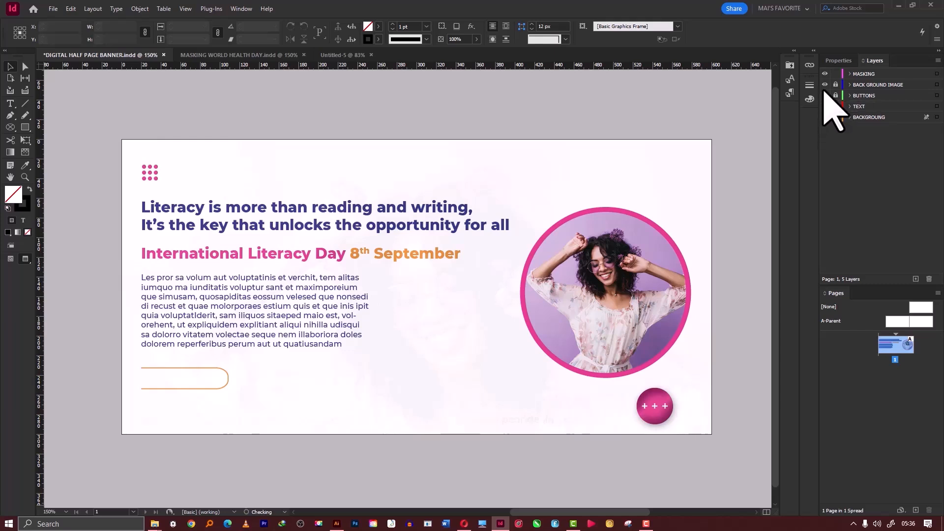
{"action": "left_click", "coordinate": [826, 95]}
{"action": "left_click", "coordinate": [825, 84]}
{"action": "left_click", "coordinate": [826, 74]}
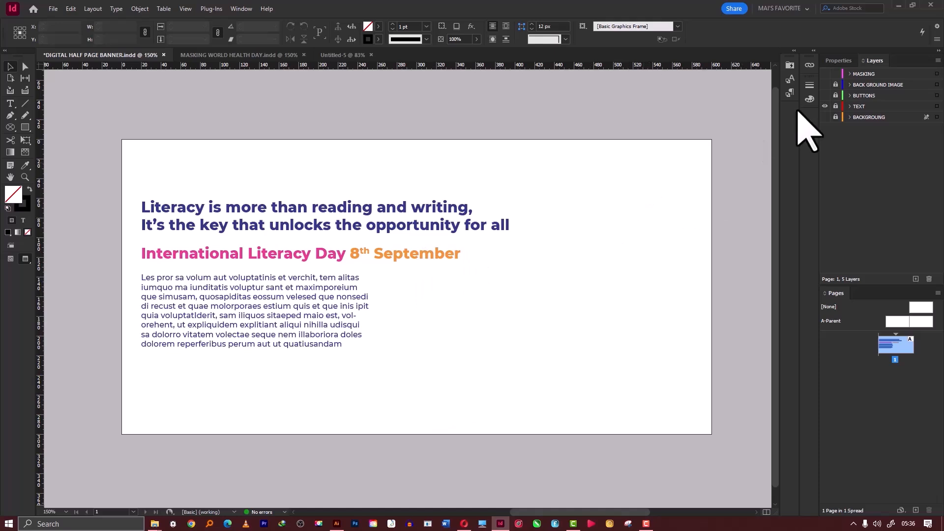
{"action": "left_click", "coordinate": [825, 74]}
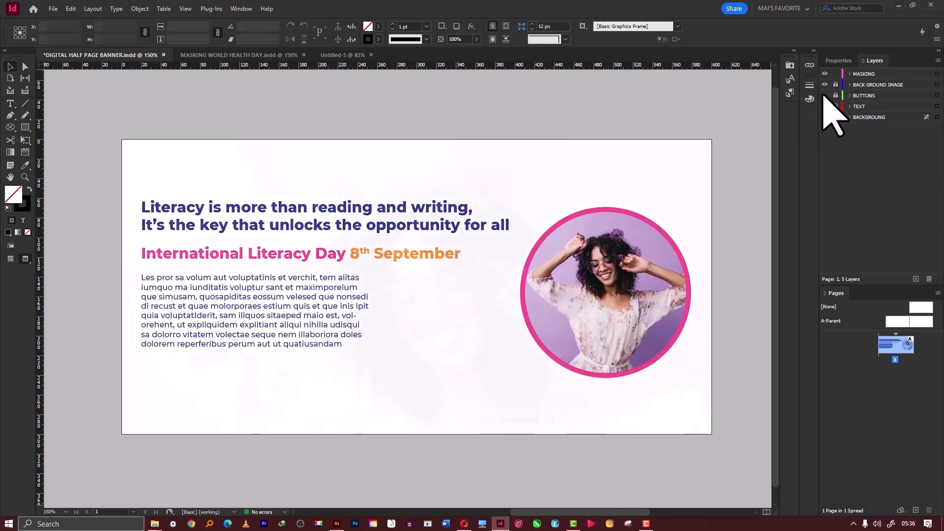
{"action": "left_click", "coordinate": [825, 96]}
{"action": "left_click", "coordinate": [826, 117]}
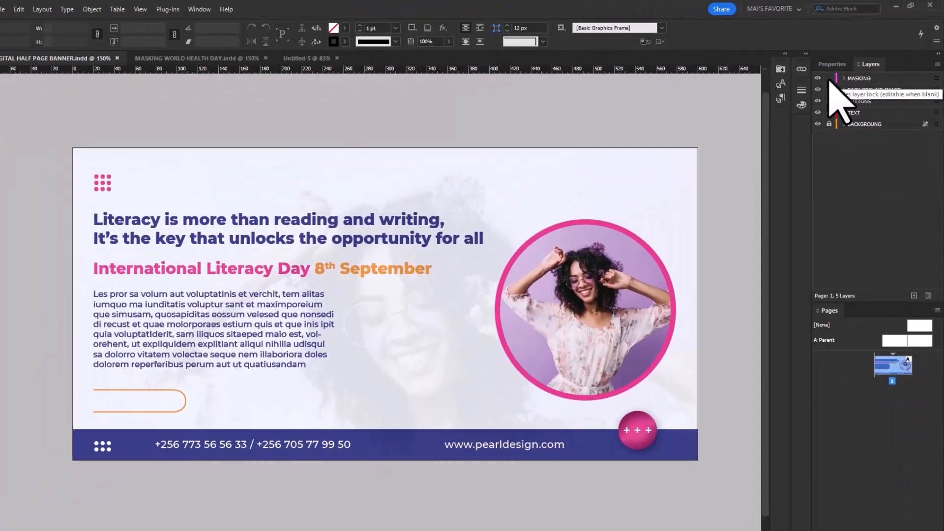
Step: Try the lock on the MASKING layer and unlock the BACK GROUND IMAGE, BUTTONS and TEXT layers
{"action": "left_click", "coordinate": [654, 197]}
{"action": "left_click", "coordinate": [836, 74]}
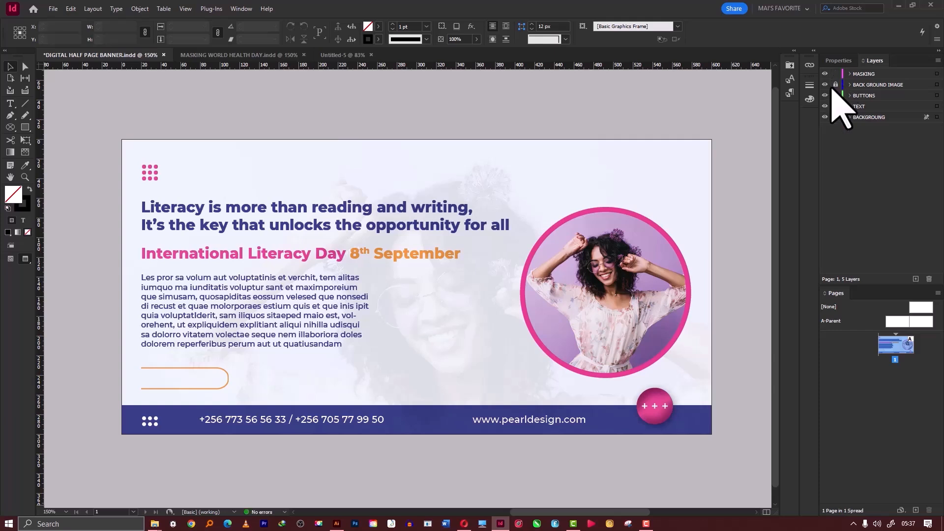
{"action": "left_click", "coordinate": [834, 75]}
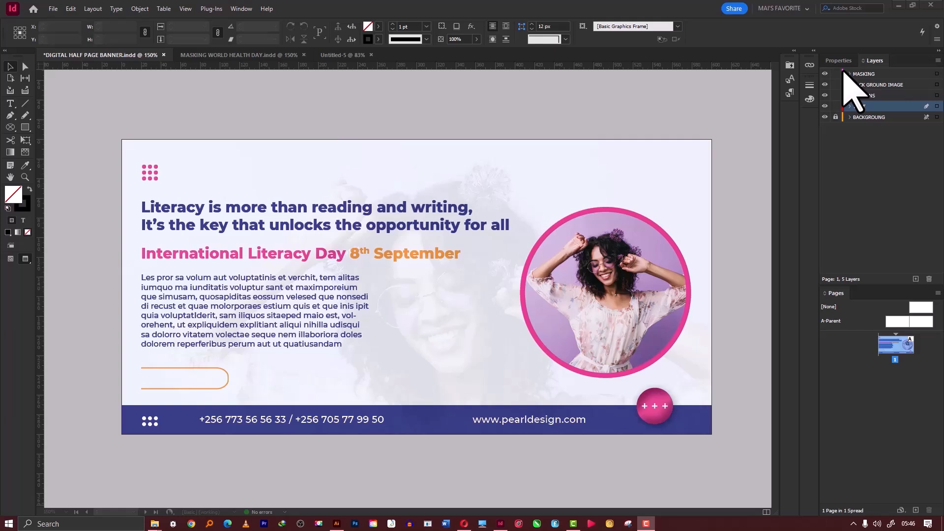
Step: Select the body paragraph's text frame to check that objects on the unlocked TEXT layer are editable
{"action": "left_click", "coordinate": [338, 329]}
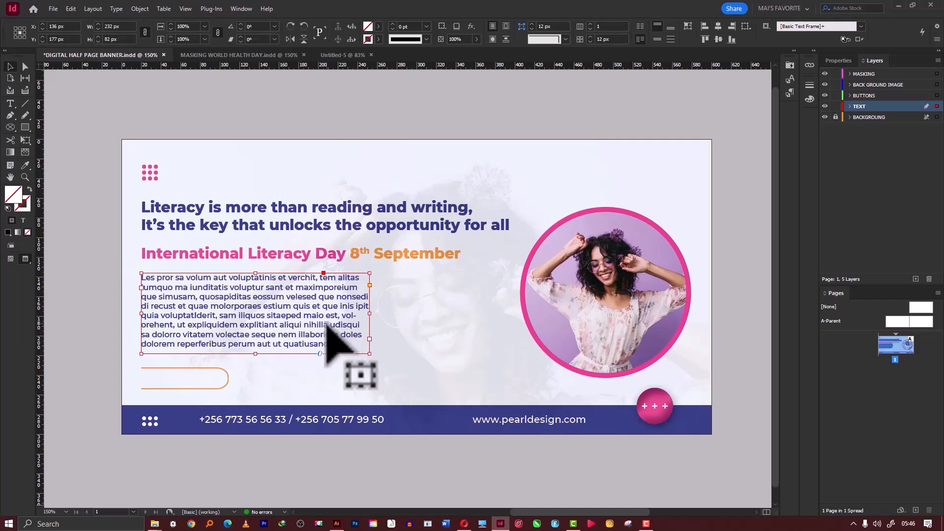
{"action": "left_click", "coordinate": [368, 328]}
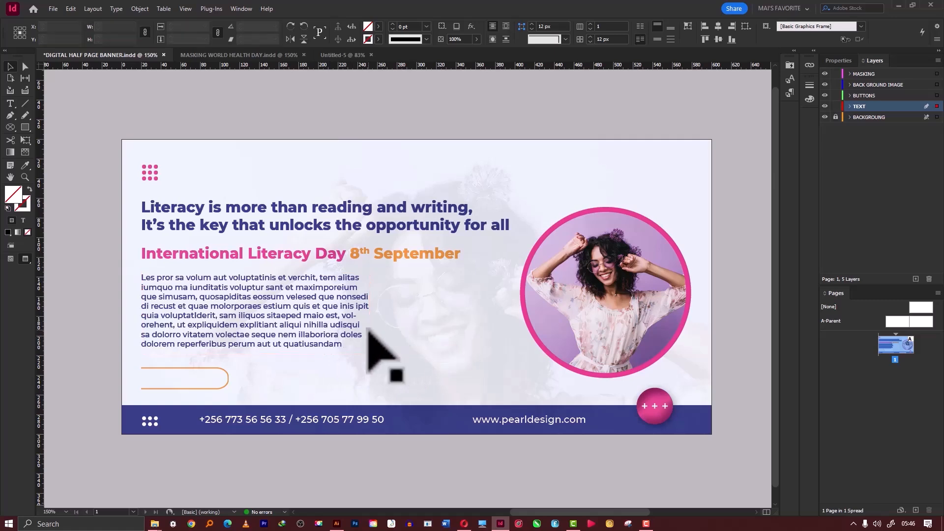
{"action": "left_click", "coordinate": [368, 339]}
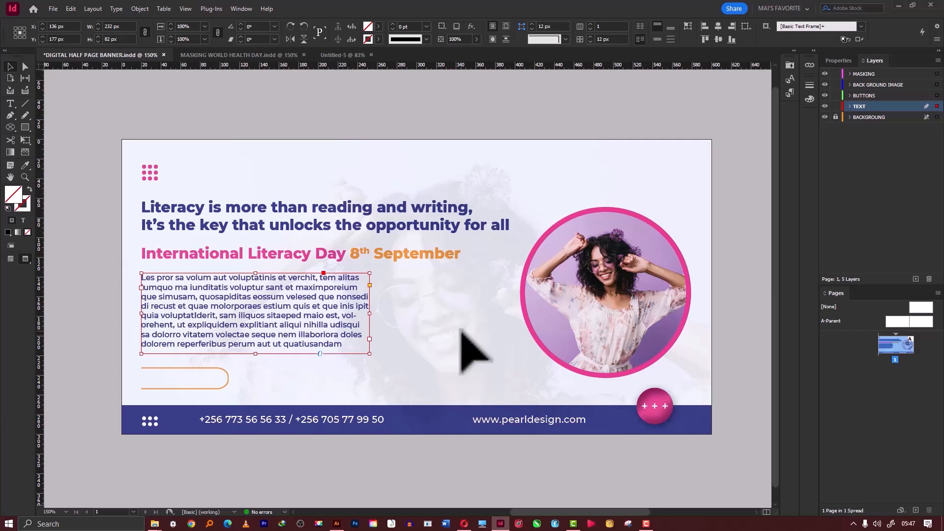
Step: Move the orange rounded outline to the right, enlarge it to about 110.5 x 30.875 px, and rotate it about 4°
{"action": "left_click", "coordinate": [221, 372]}
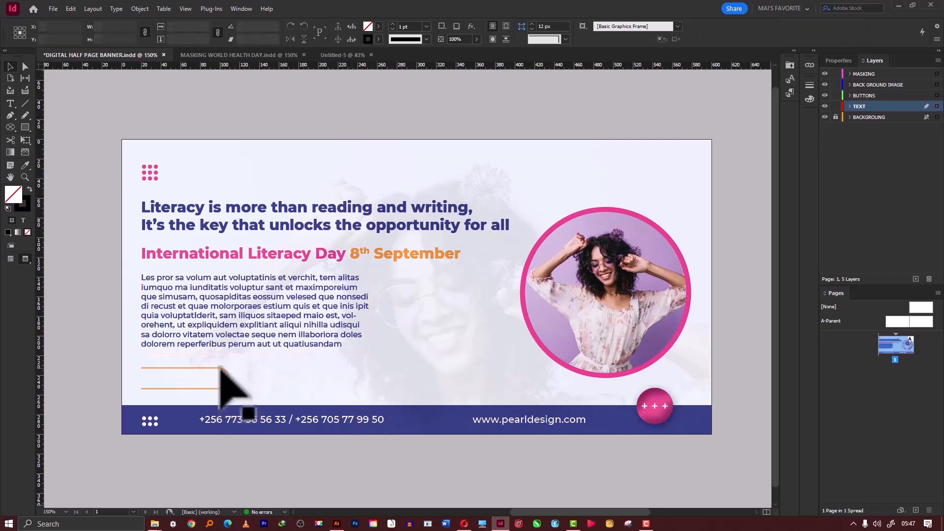
{"action": "left_click", "coordinate": [221, 372]}
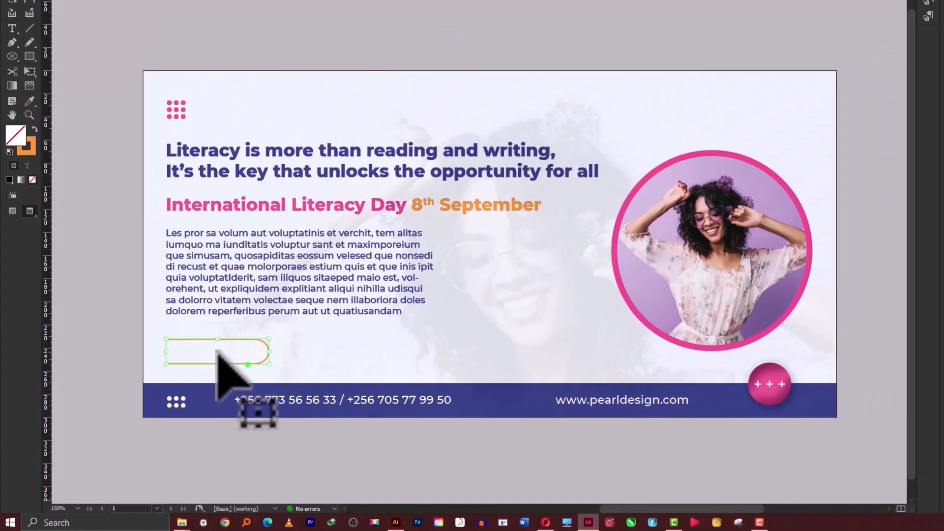
{"action": "left_click_drag", "start_coordinate": [219, 352], "coordinate": [298, 350]}
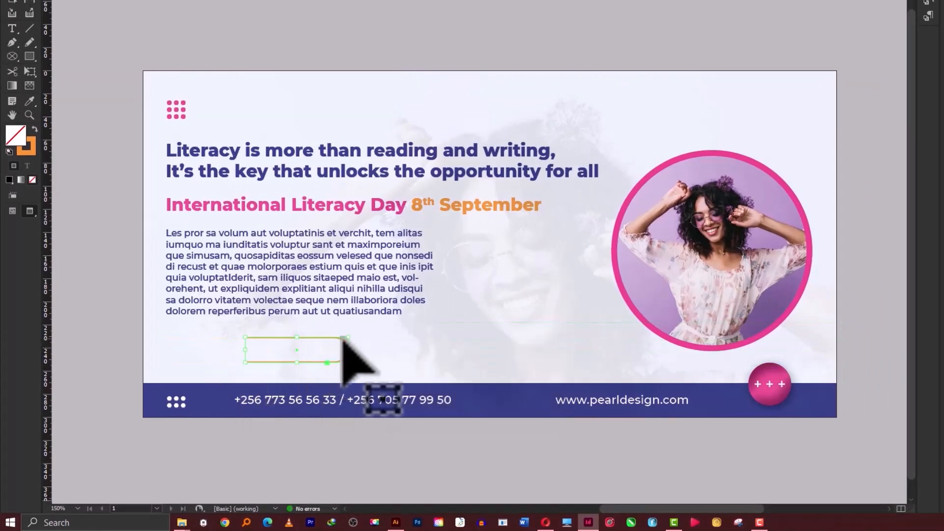
{"action": "left_click_drag", "start_coordinate": [348, 337], "coordinate": [372, 327]}
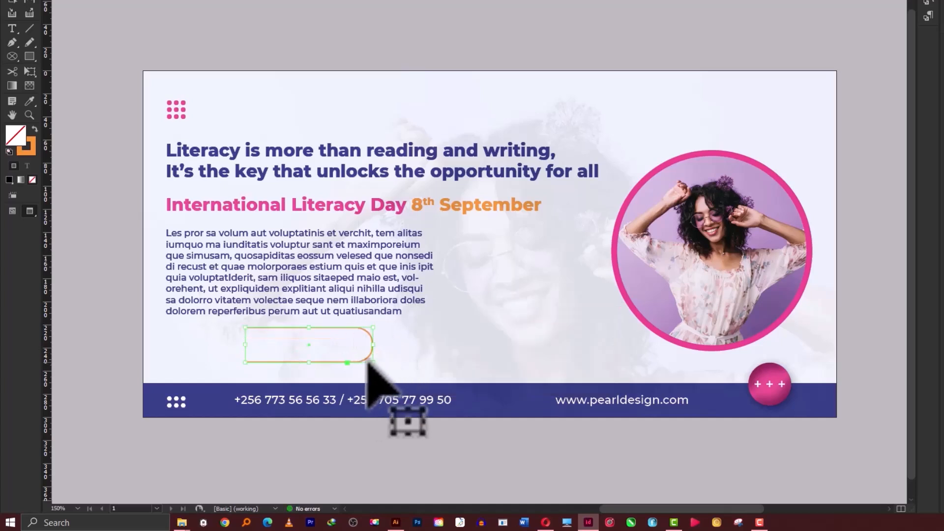
{"action": "left_click_drag", "start_coordinate": [376, 327], "coordinate": [392, 345]}
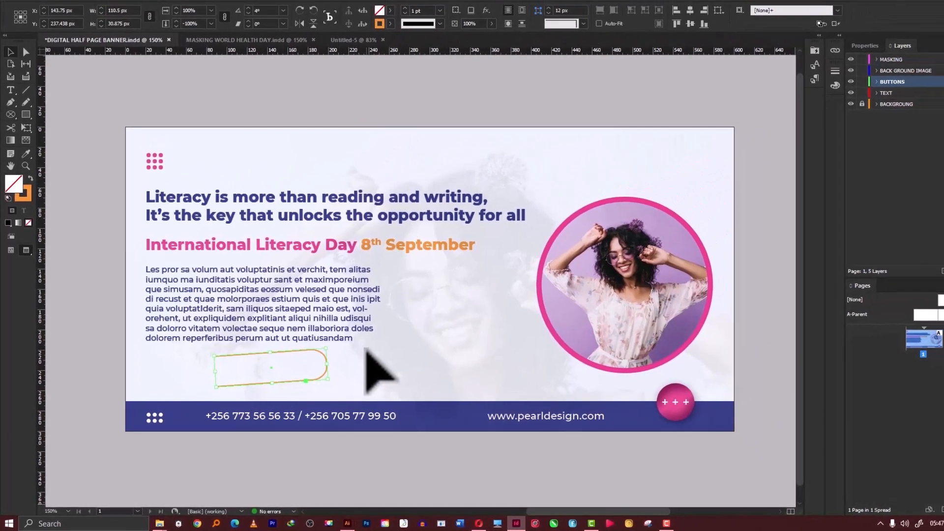
Step: Undo the rotation, resize and move of the orange rounded outline and deselect it
{"action": "key", "text": "ctrl+z"}
{"action": "key", "text": "ctrl+z"}
{"action": "key", "text": "ctrl+z"}
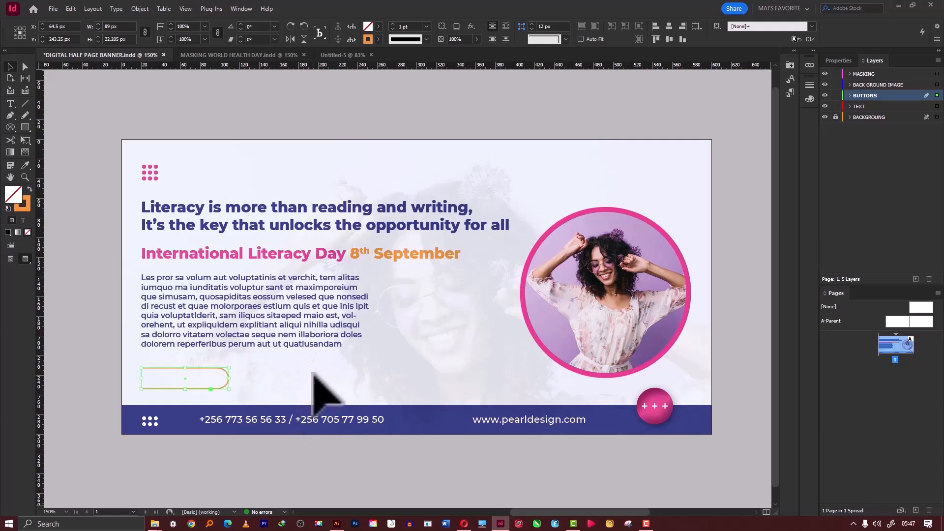
{"action": "left_click", "coordinate": [325, 389]}
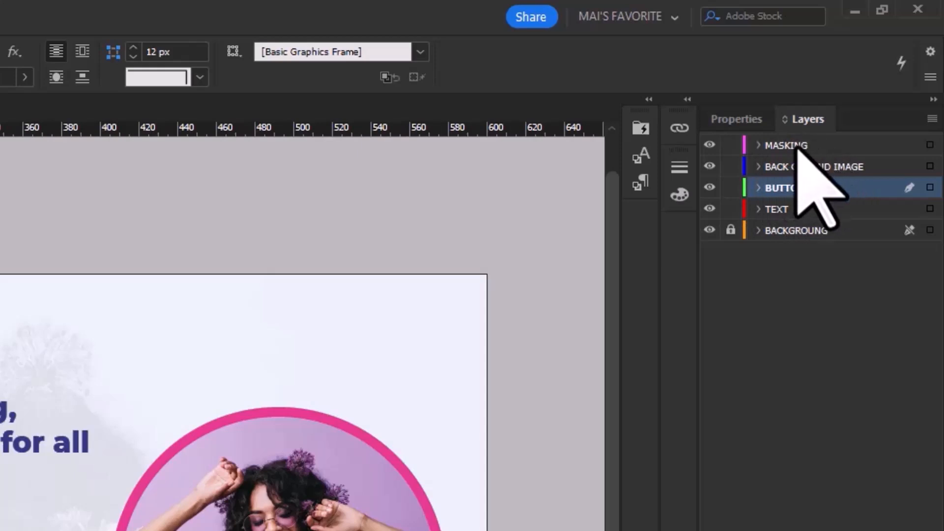
Step: Make MASKING the active layer and select the artwork it contains
{"action": "left_click", "coordinate": [797, 146]}
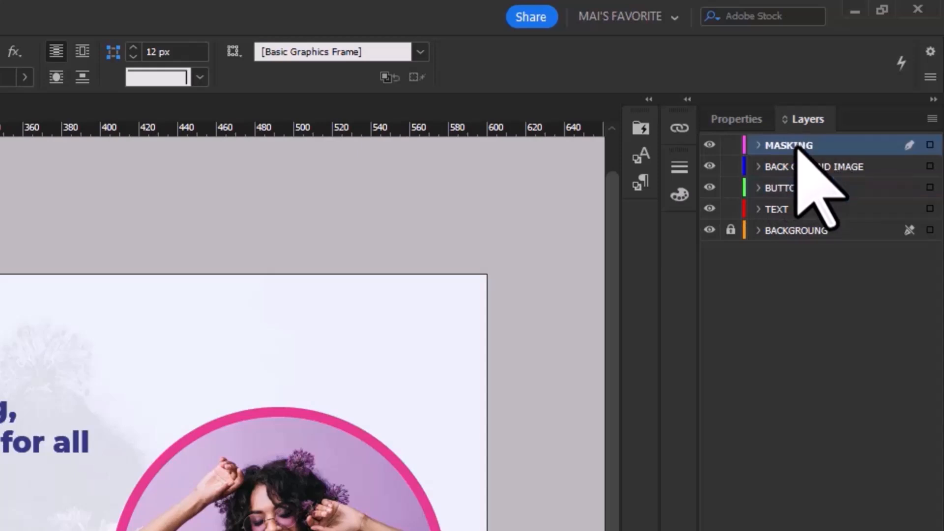
{"action": "left_click", "coordinate": [930, 145]}
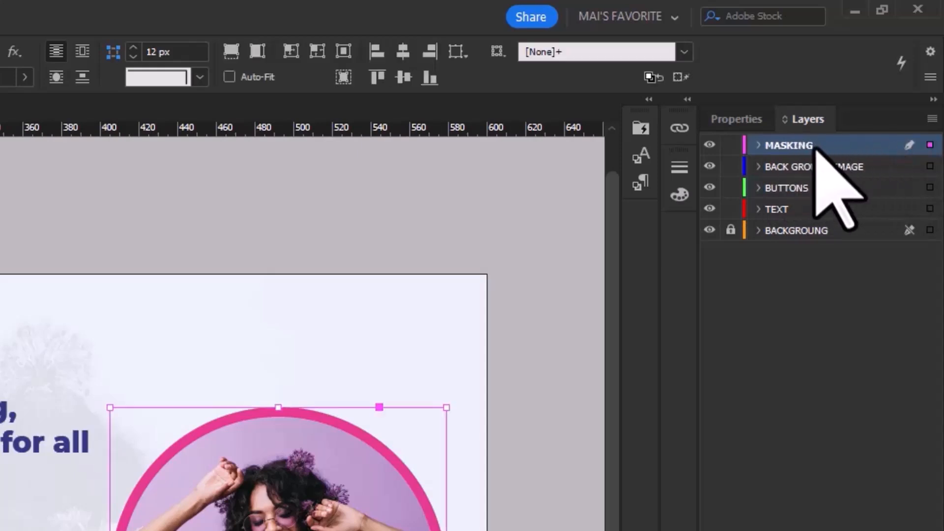
{"action": "double_click", "coordinate": [793, 147]}
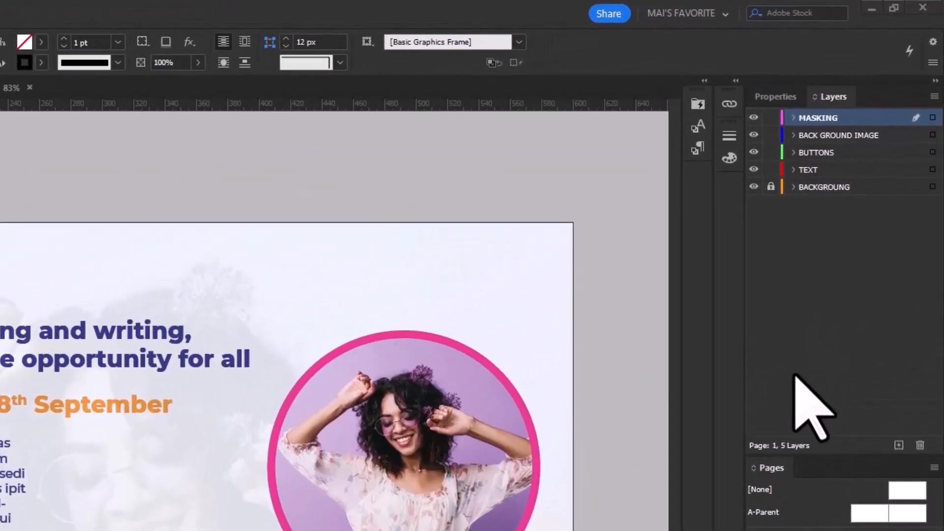
Step: Add a default new layer above MASKING, plus another new layer named IMAGES with the Cyan color
{"action": "left_click", "coordinate": [900, 446]}
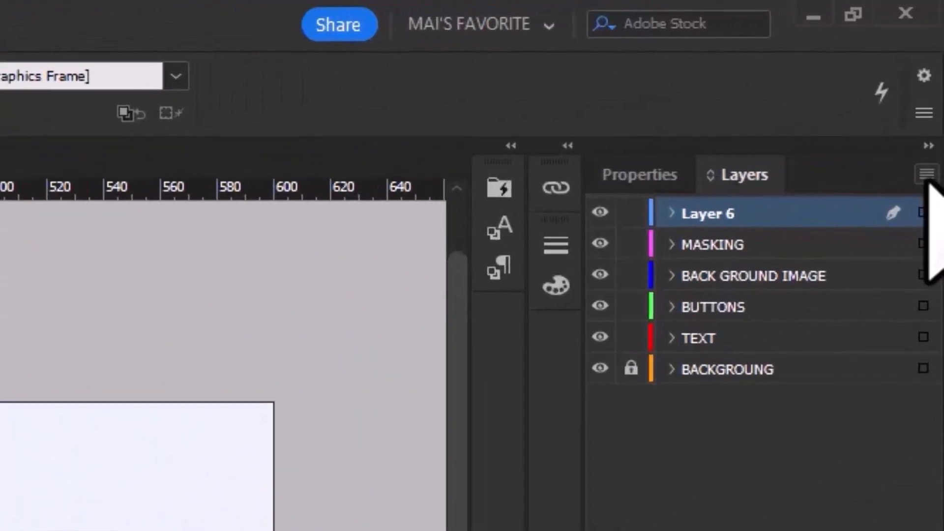
{"action": "left_click", "coordinate": [937, 60]}
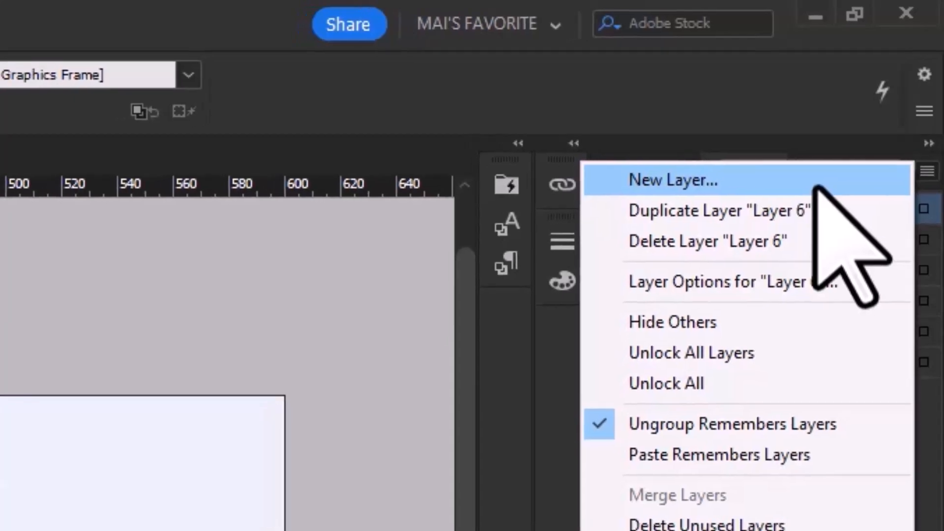
{"action": "left_click", "coordinate": [815, 193]}
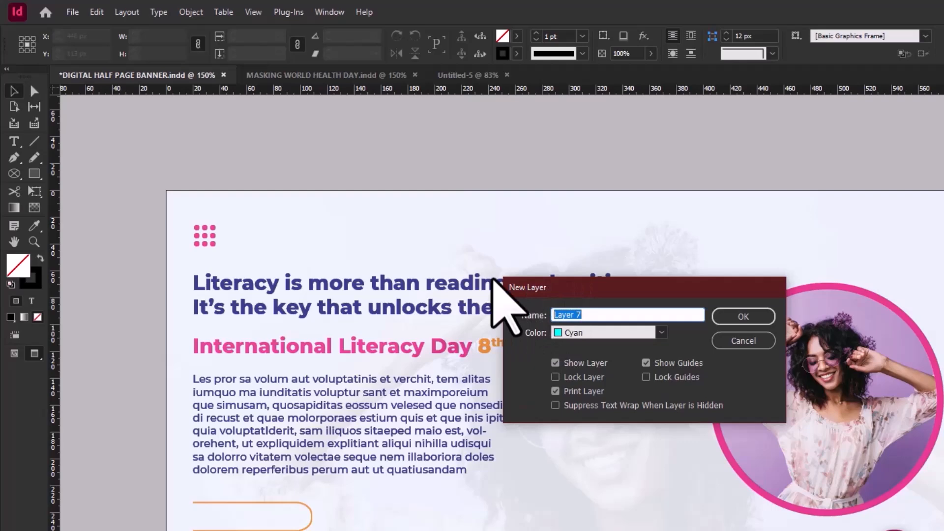
{"action": "key", "text": "BackSpace"}
{"action": "type", "text": "IMAGES"}
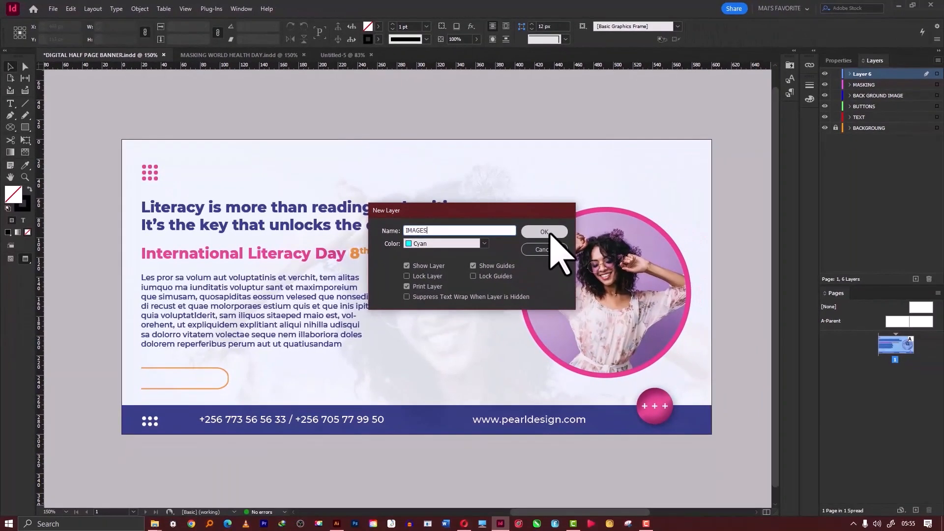
{"action": "left_click", "coordinate": [485, 245]}
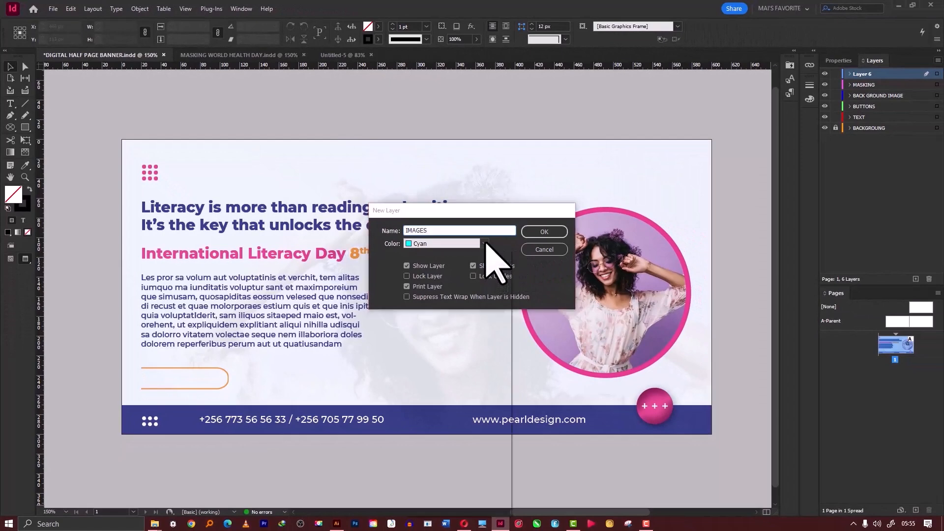
{"action": "left_click", "coordinate": [486, 243]}
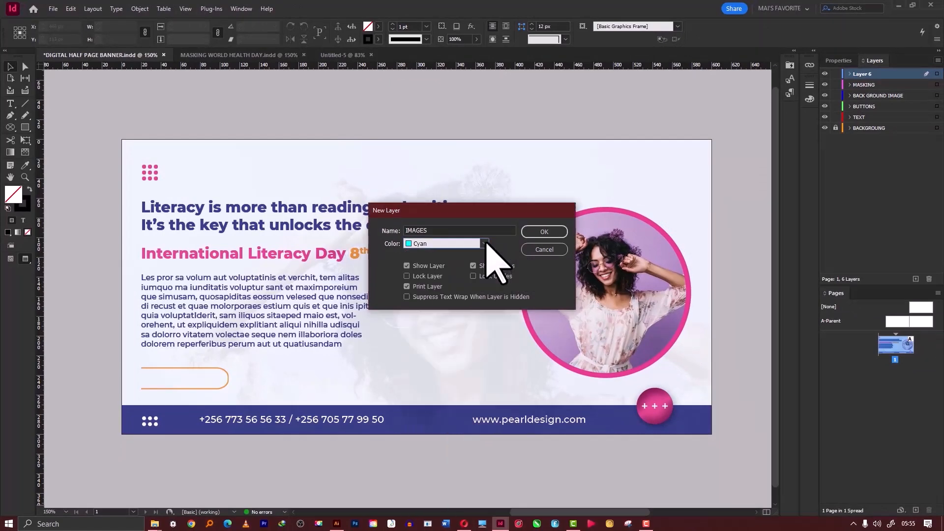
{"action": "left_click", "coordinate": [543, 233]}
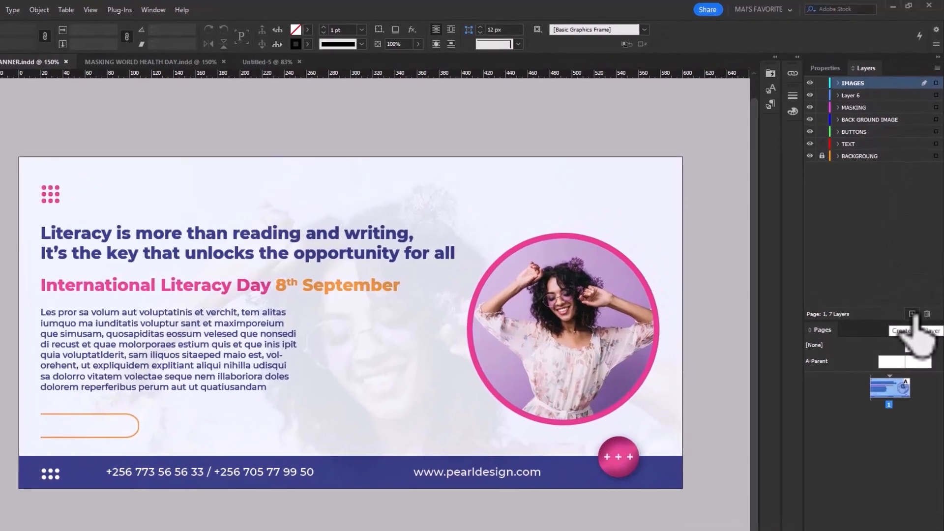
Step: Delete the IMAGES layer and Layer 6 from the banner document
{"action": "left_click", "coordinate": [911, 318], "text": "alt"}
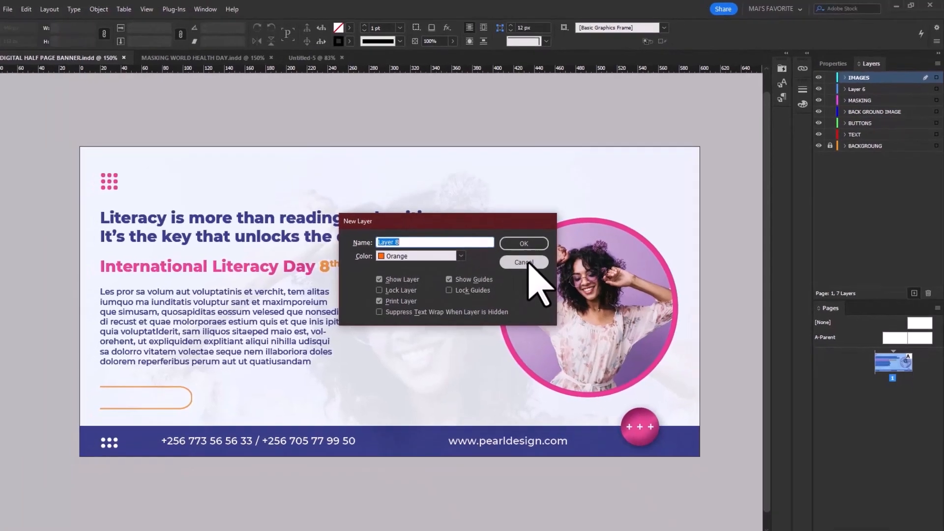
{"action": "left_click", "coordinate": [494, 284]}
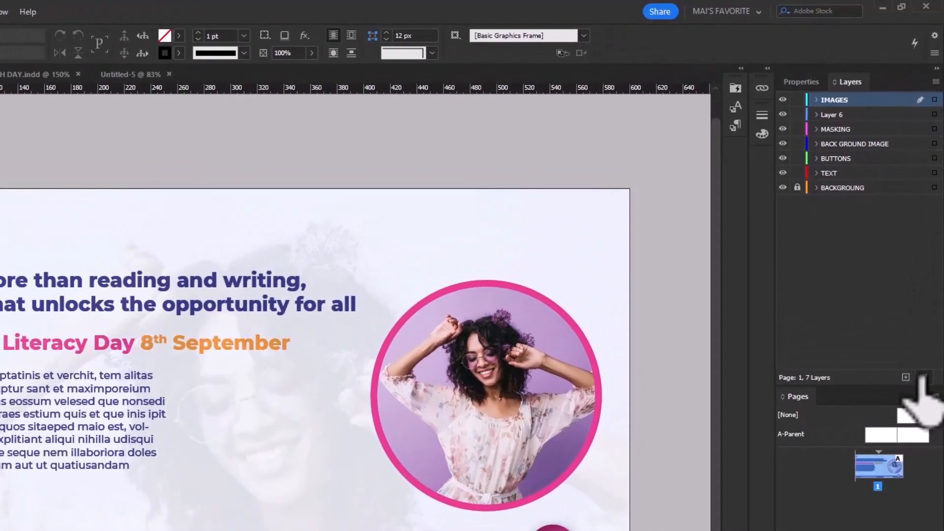
{"action": "left_click", "coordinate": [924, 377]}
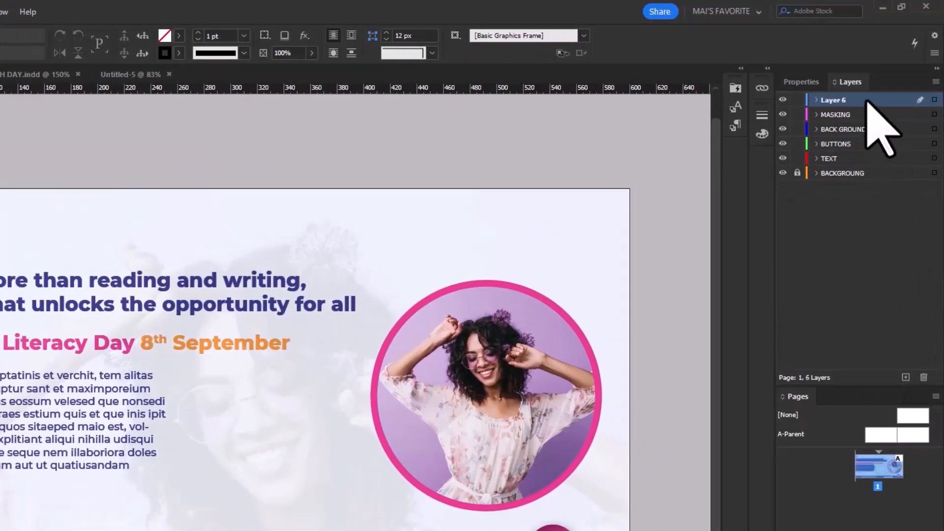
{"action": "left_click", "coordinate": [924, 377]}
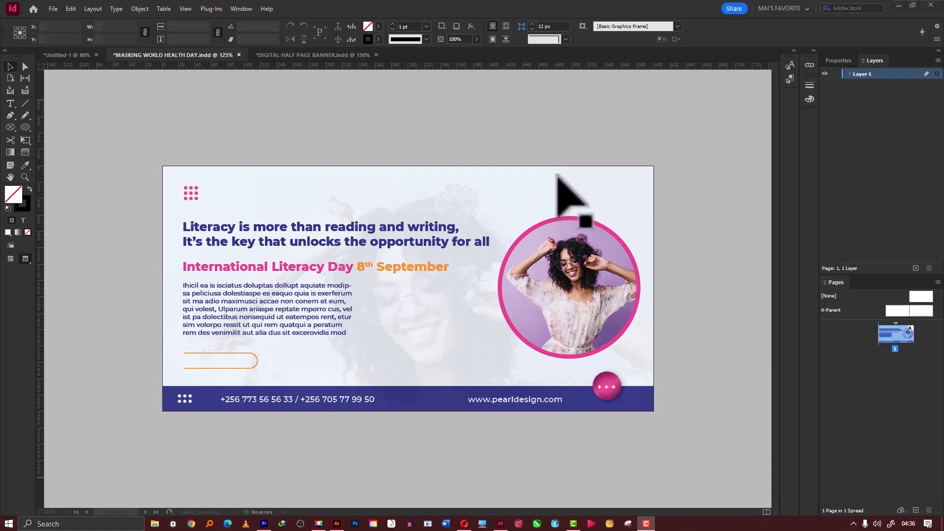
Step: In MASKING WORLD HEALTH DAY, expand and collapse Layer 1 to review its objects, and toggle its visibility off and on
{"action": "left_click", "coordinate": [849, 75]}
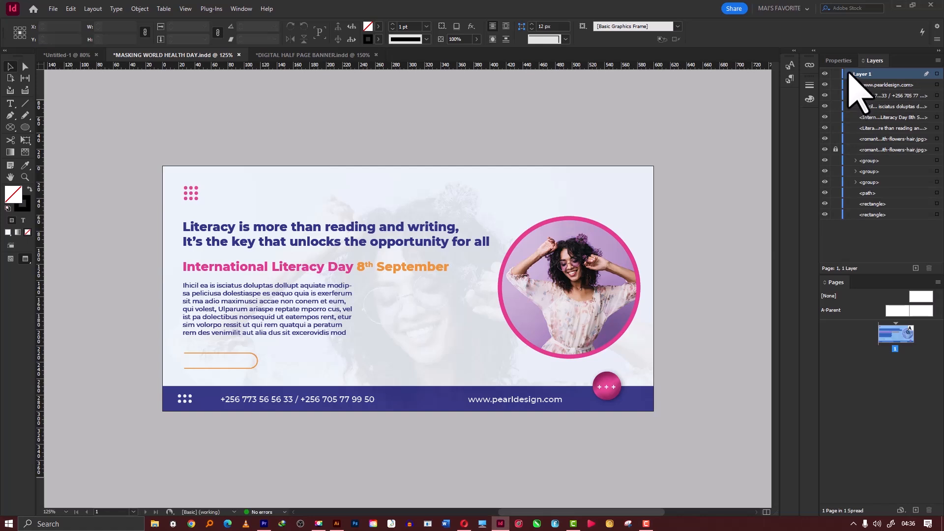
{"action": "left_click", "coordinate": [849, 75]}
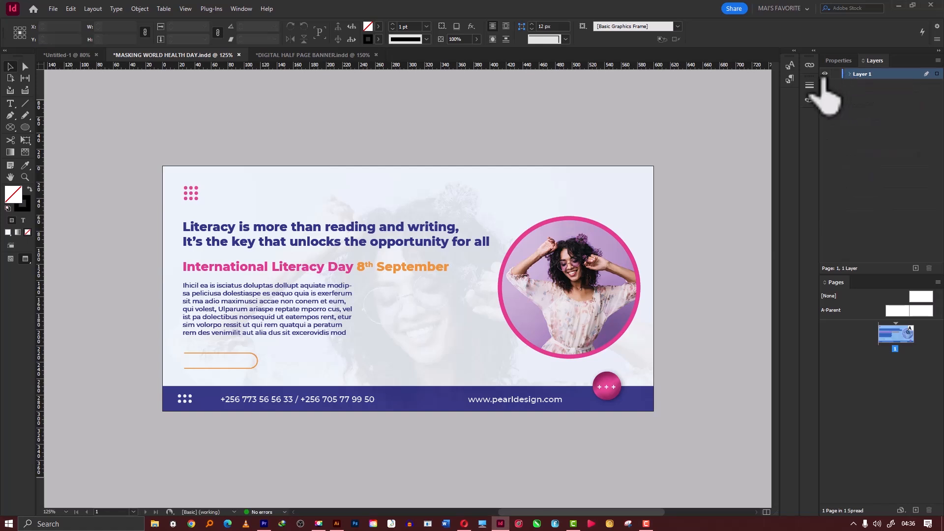
{"action": "left_click", "coordinate": [826, 74]}
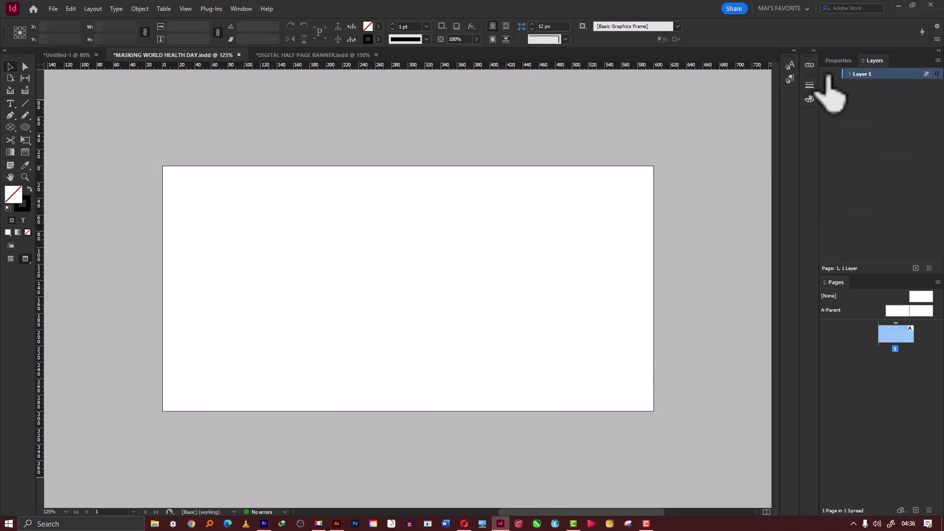
{"action": "left_click", "coordinate": [826, 73]}
{"action": "left_click", "coordinate": [826, 73]}
{"action": "left_click", "coordinate": [826, 74]}
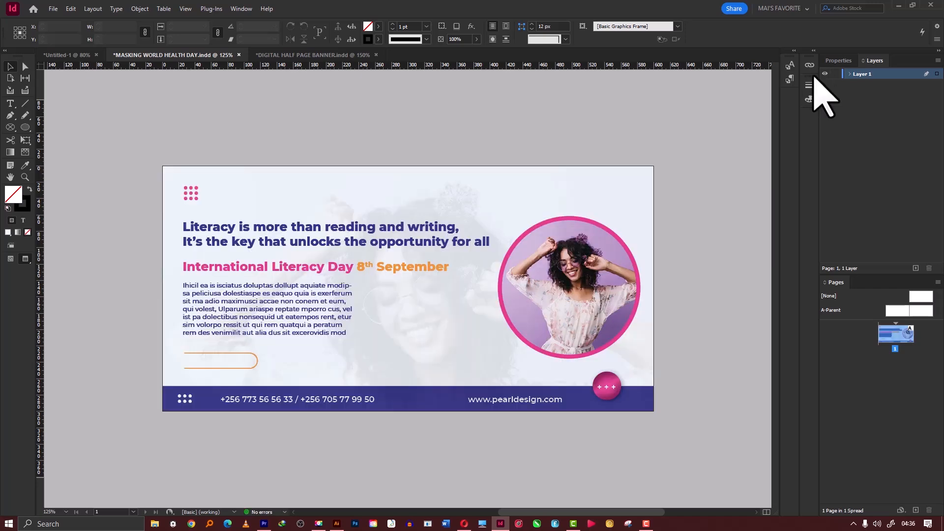
Step: Switch to DIGITAL HALF PAGE BANNER and toggle the MASKING layer's visibility off and on for comparison
{"action": "left_click", "coordinate": [269, 55]}
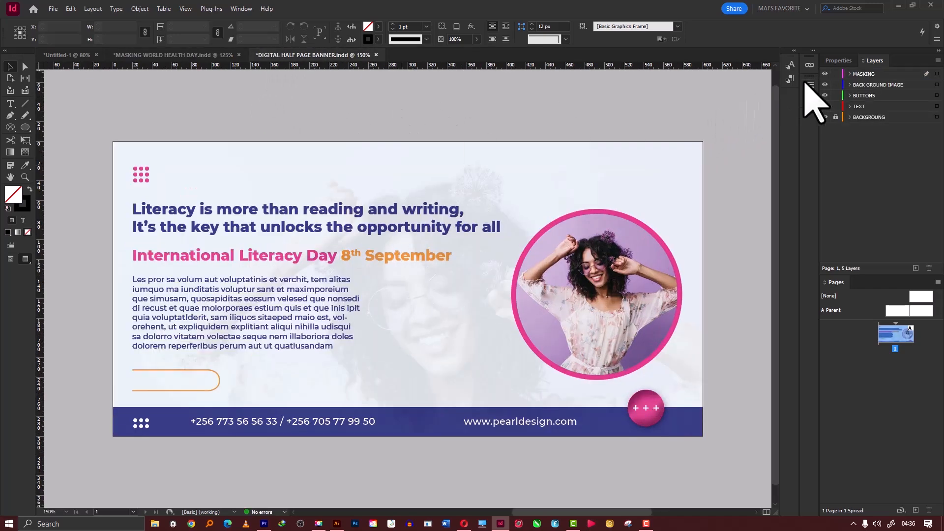
{"action": "left_click", "coordinate": [826, 74]}
{"action": "left_click", "coordinate": [826, 74]}
Step: Return to MASKING WORLD HEALTH DAY and rename Layer 1 as TEXT
{"action": "left_click", "coordinate": [215, 56]}
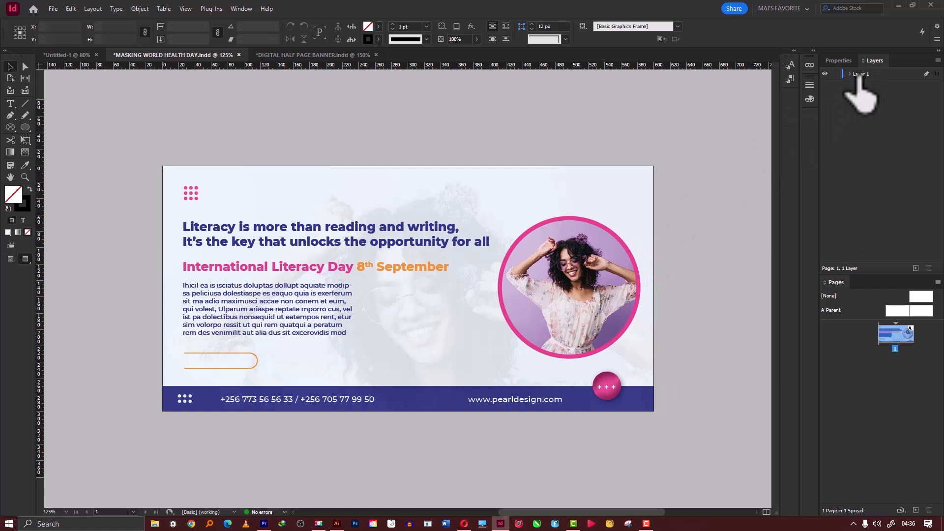
{"action": "left_click", "coordinate": [859, 75]}
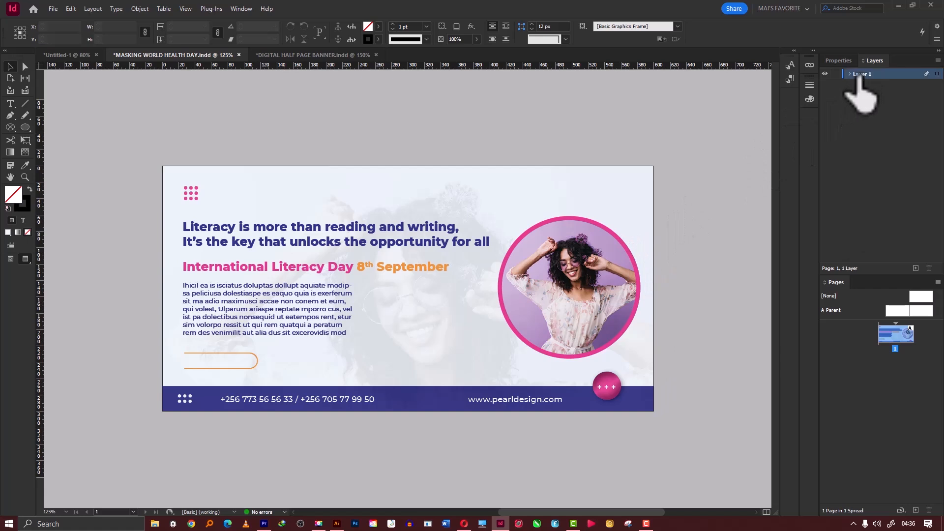
{"action": "double_click", "coordinate": [859, 75]}
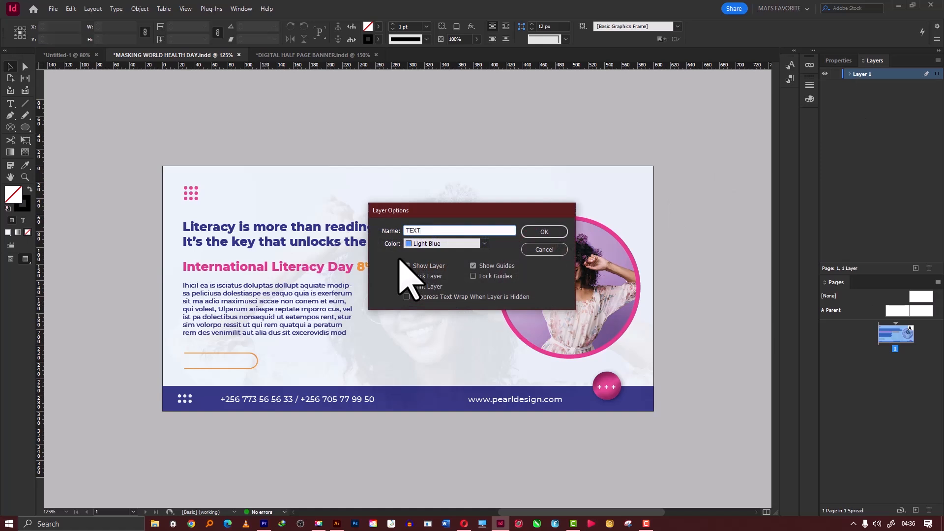
{"action": "left_click", "coordinate": [548, 231]}
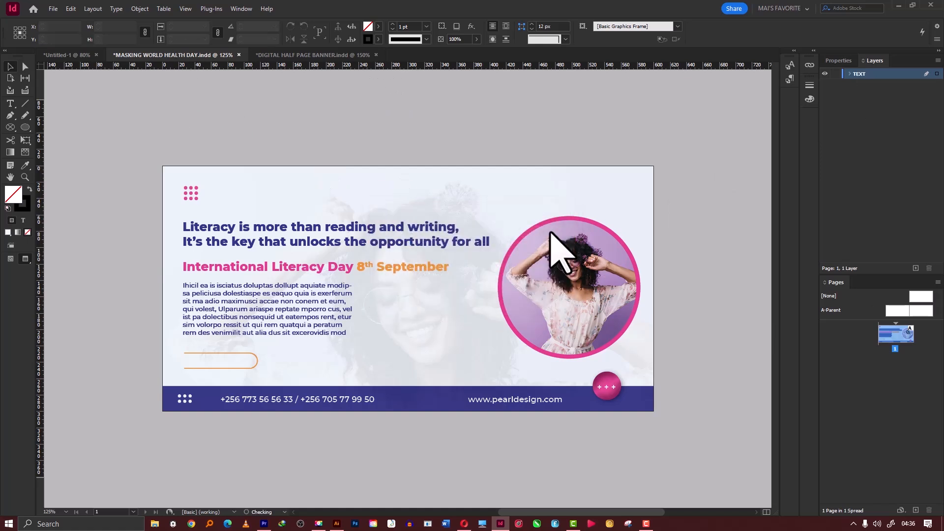
Step: Cut the headline, subtitle, body, phone and website text frames together, paste them in place on the TEXT layer, and deselect them
{"action": "left_click", "coordinate": [437, 242]}
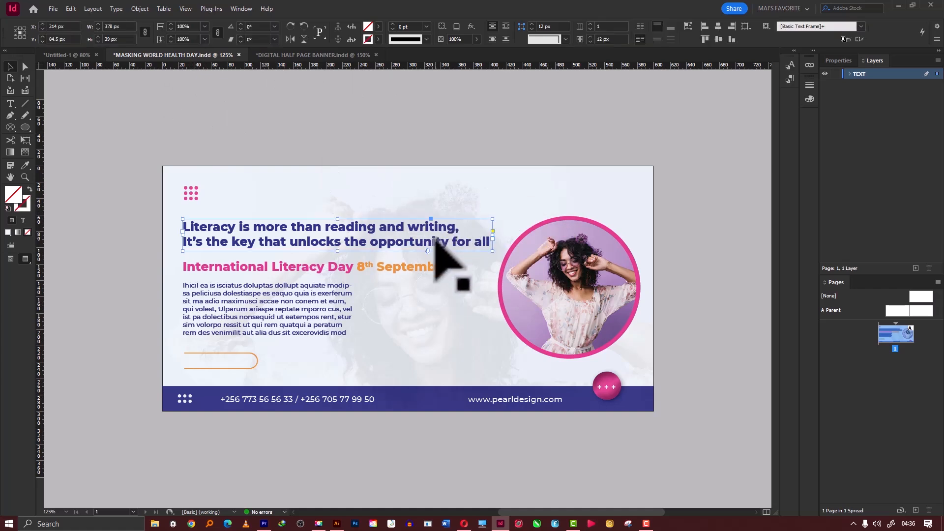
{"action": "left_click", "coordinate": [422, 270], "text": "shift"}
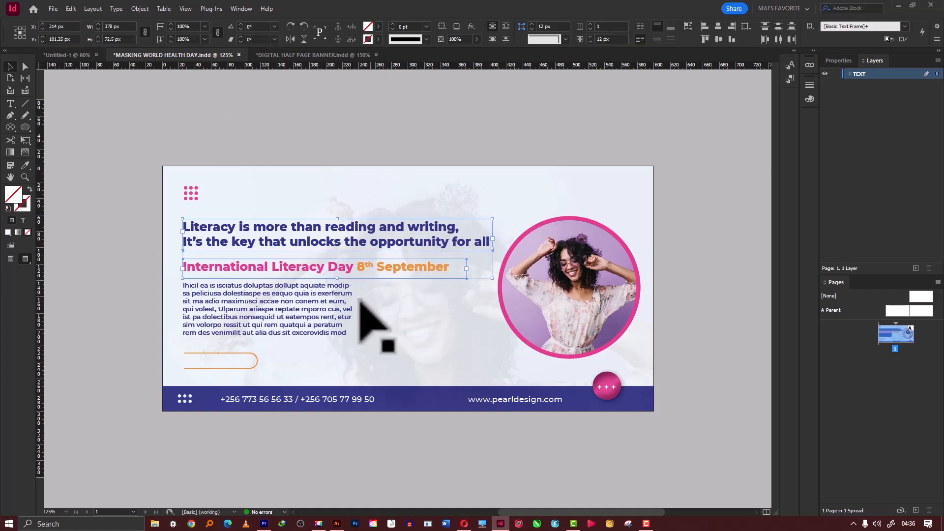
{"action": "left_click", "coordinate": [339, 309], "text": "shift"}
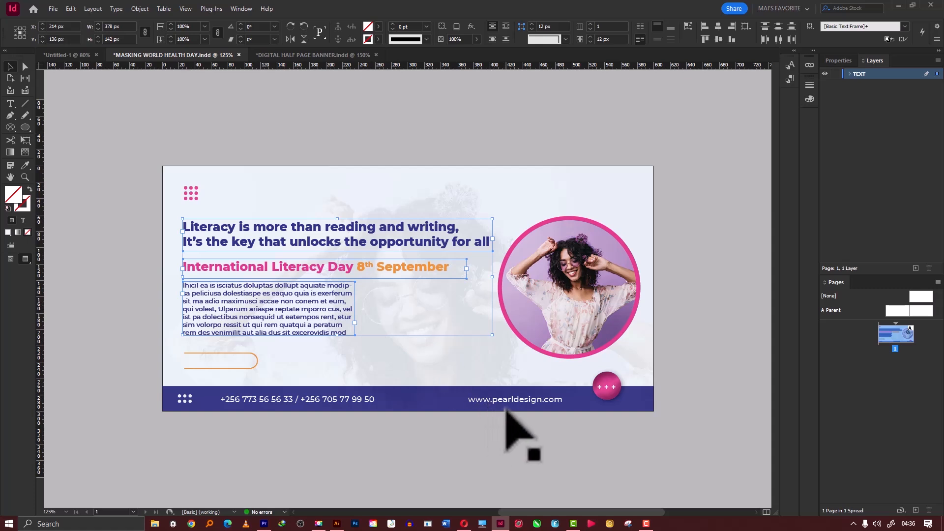
{"action": "left_click", "coordinate": [419, 400], "text": "shift"}
{"action": "left_click", "coordinate": [350, 400], "text": "shift"}
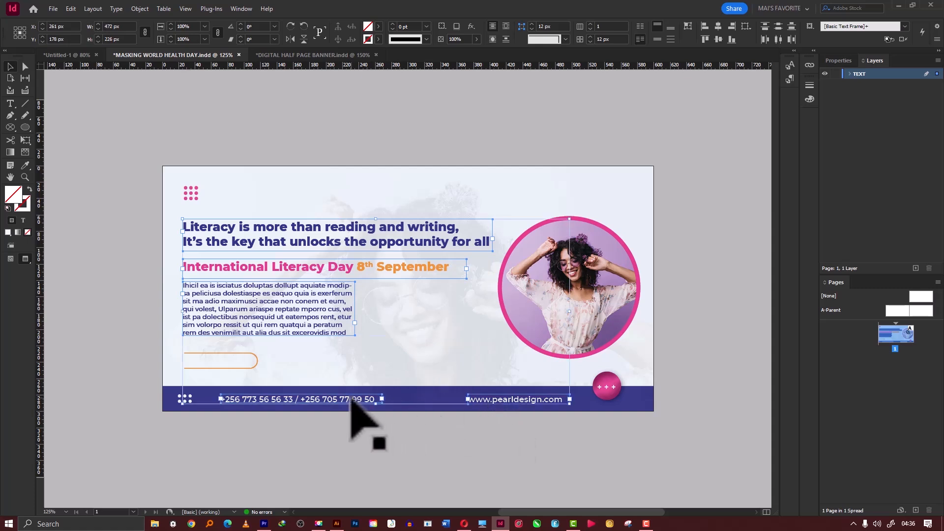
{"action": "key", "text": "Delete"}
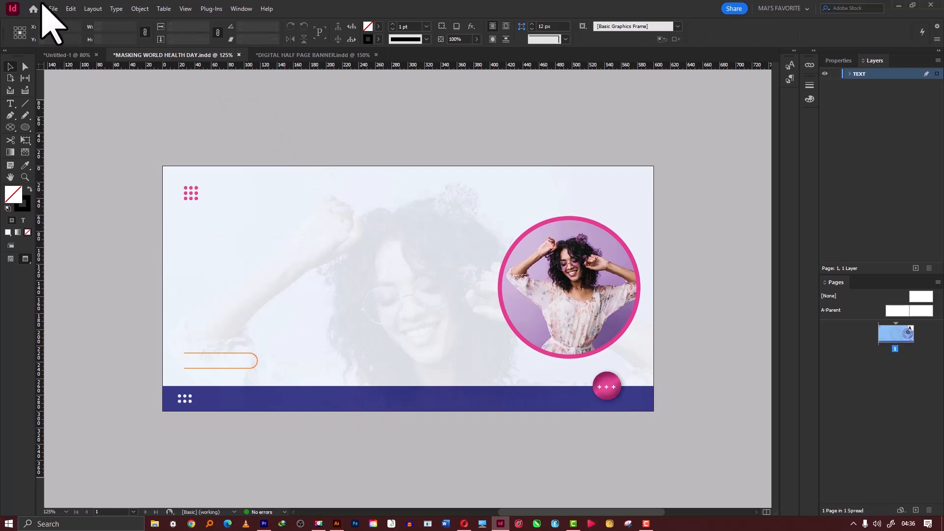
{"action": "left_click", "coordinate": [72, 9]}
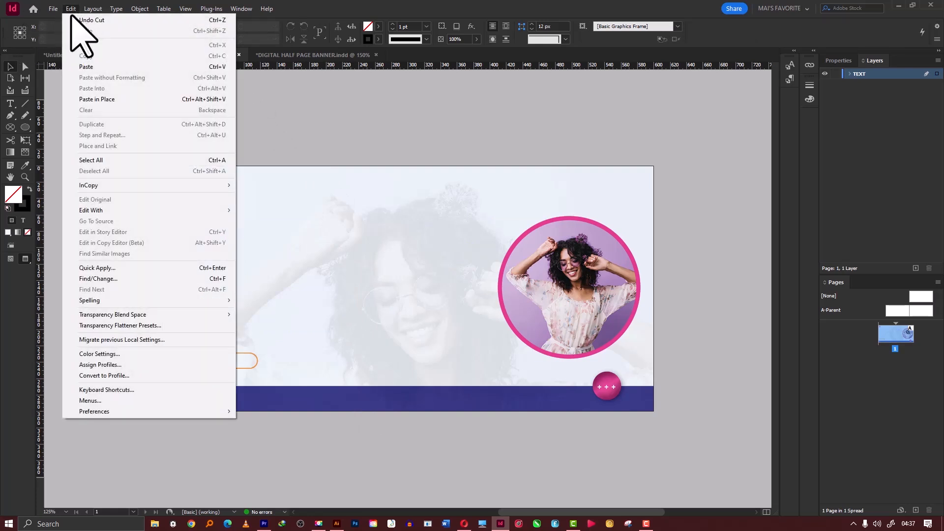
{"action": "left_click", "coordinate": [97, 99]}
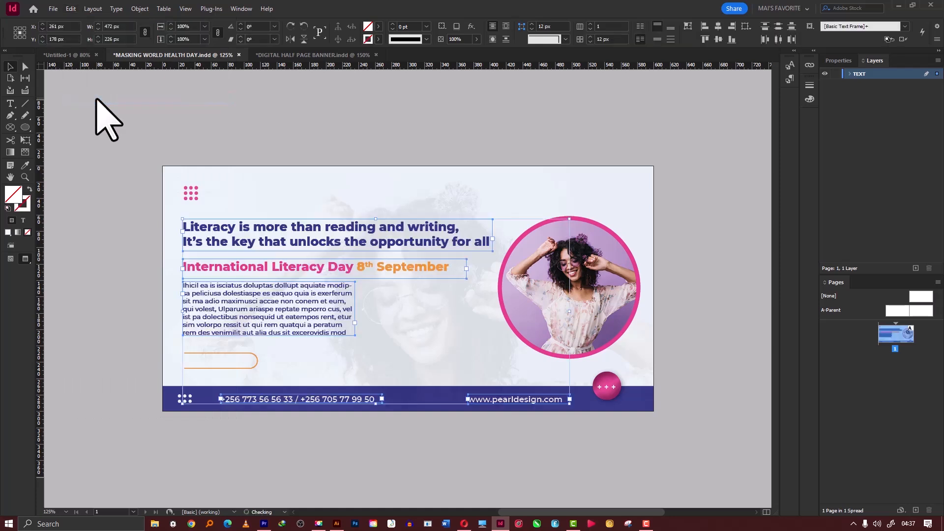
{"action": "left_click", "coordinate": [758, 195]}
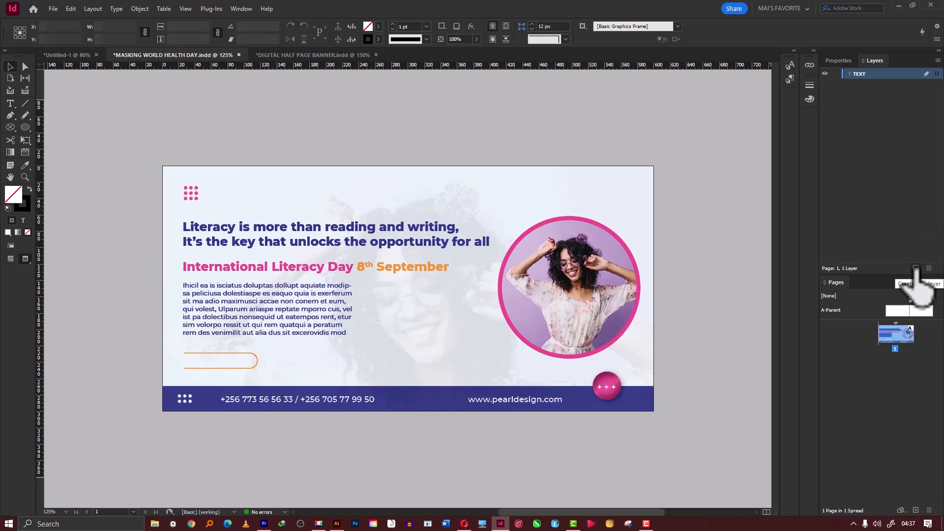
Step: Add a new layer named BUTTONS with the Red color
{"action": "left_click", "coordinate": [916, 268]}
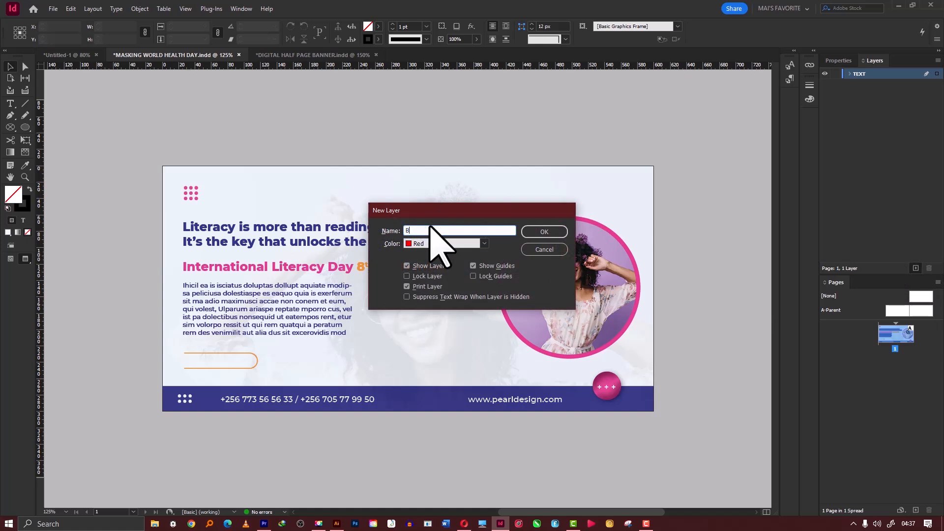
{"action": "type", "text": "BUTTONS"}
{"action": "left_click", "coordinate": [543, 233]}
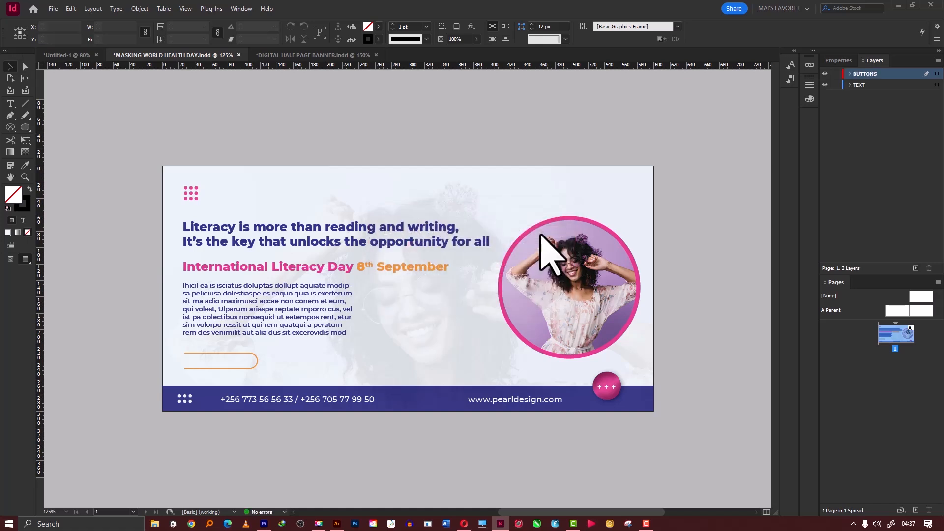
Step: Cut both dot grids, the orange rounded outline and the pink plus-sign button, leaving BUTTONS as the active layer
{"action": "left_click", "coordinate": [193, 194]}
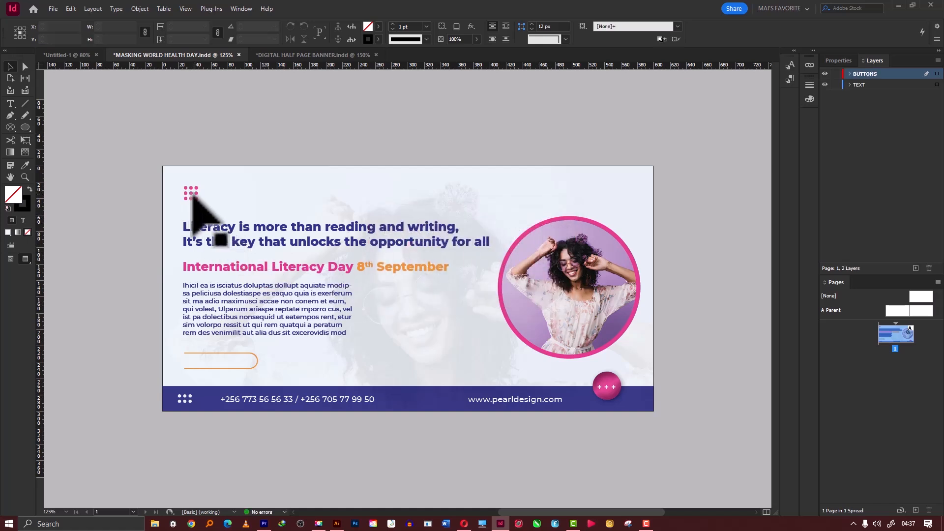
{"action": "left_click", "coordinate": [192, 195]}
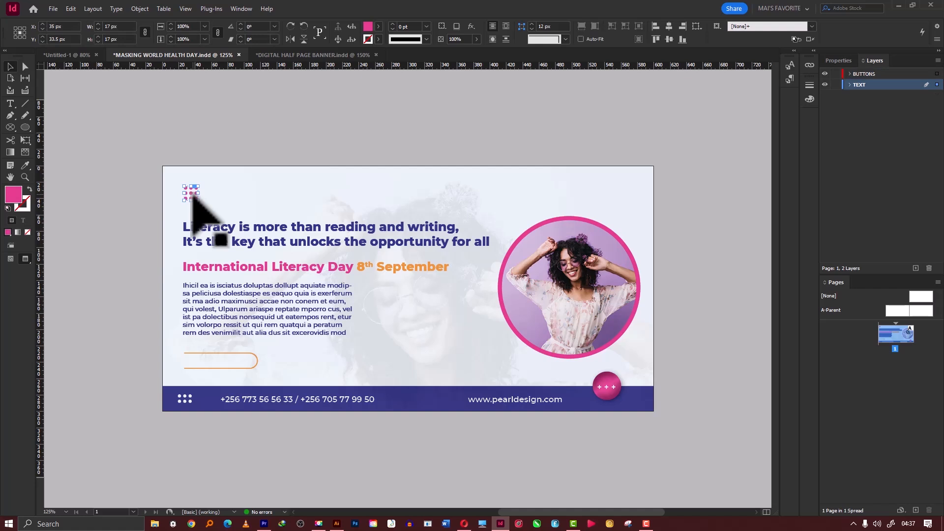
{"action": "left_click", "coordinate": [230, 355], "text": "shift"}
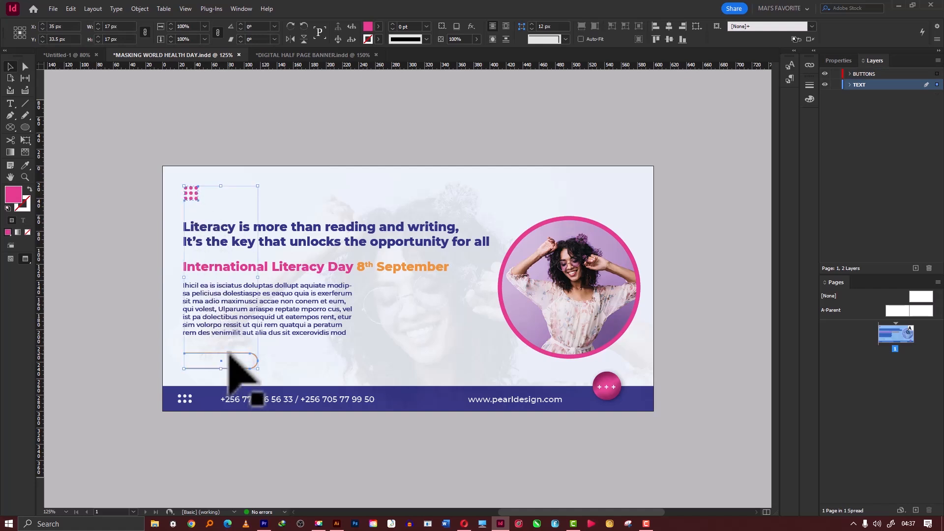
{"action": "left_click", "coordinate": [186, 399], "text": "shift"}
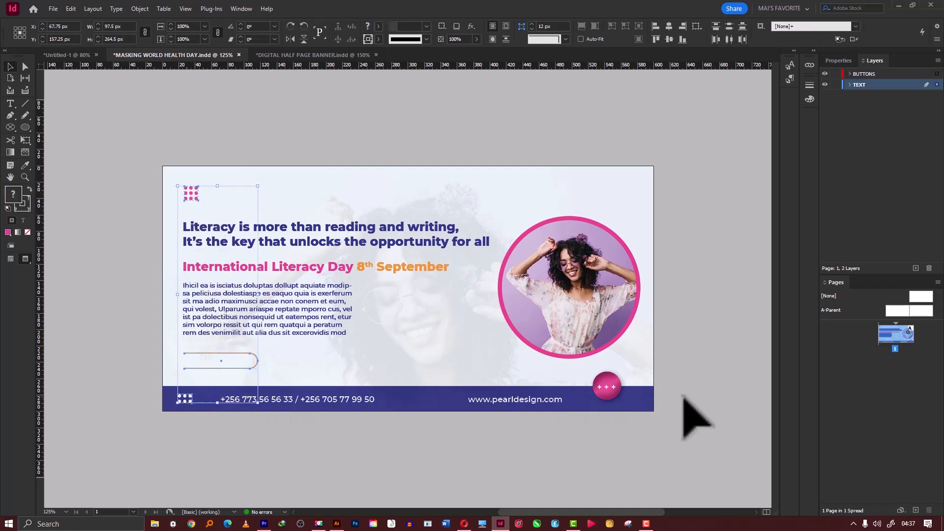
{"action": "left_click", "coordinate": [609, 393], "text": "shift"}
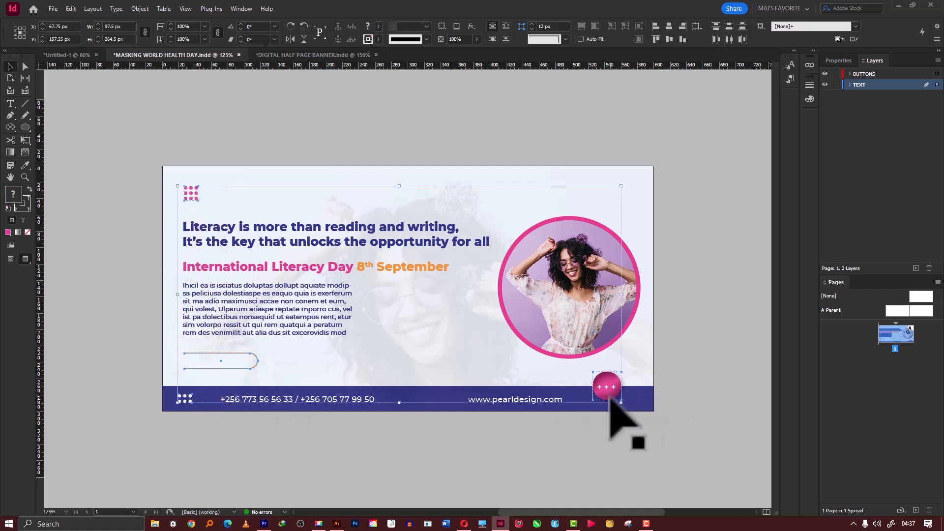
{"action": "left_click", "coordinate": [885, 74]}
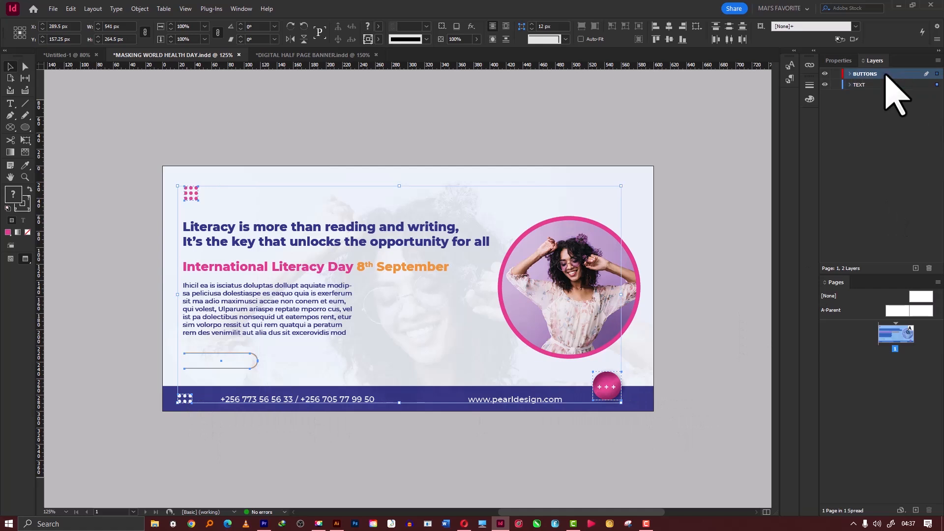
{"action": "key", "text": "ctrl+x"}
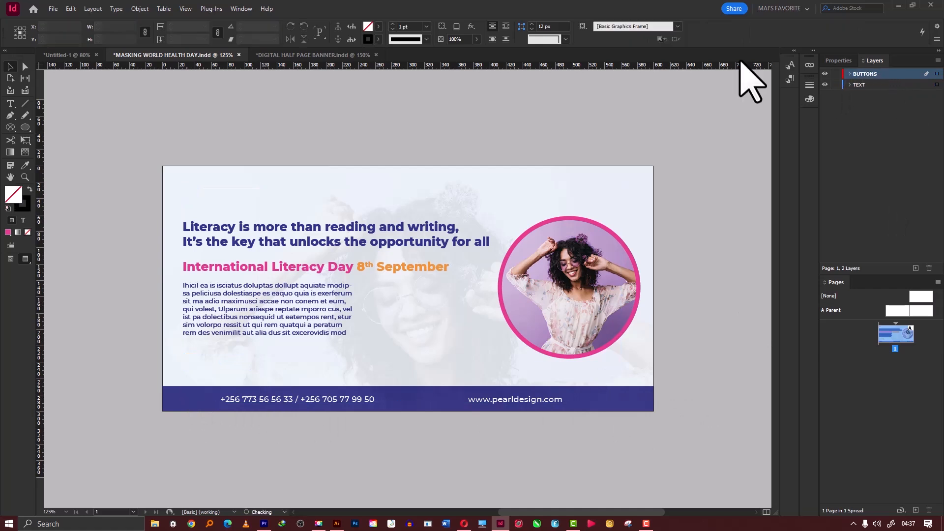
Step: Paste the cut shapes in place on the BUTTONS layer, deselect them, and check the layer by hiding and showing it
{"action": "left_click", "coordinate": [72, 9]}
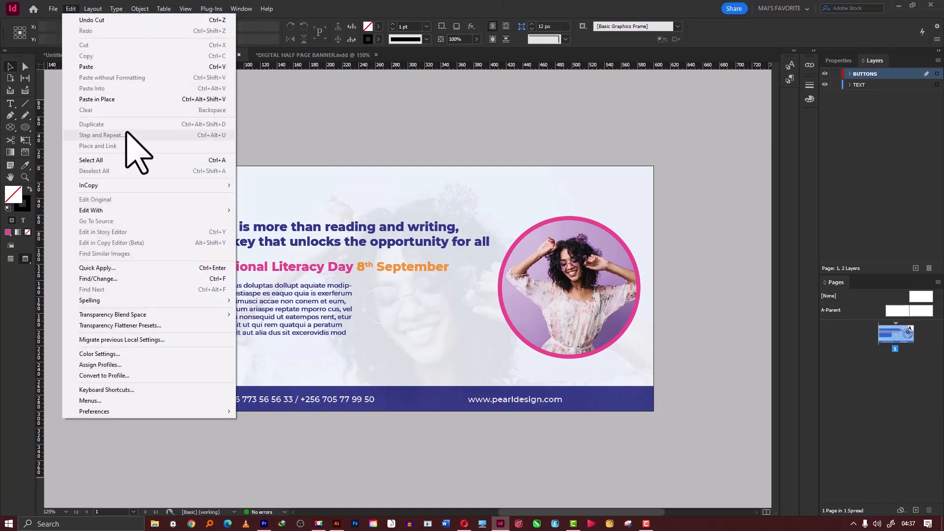
{"action": "left_click", "coordinate": [99, 99]}
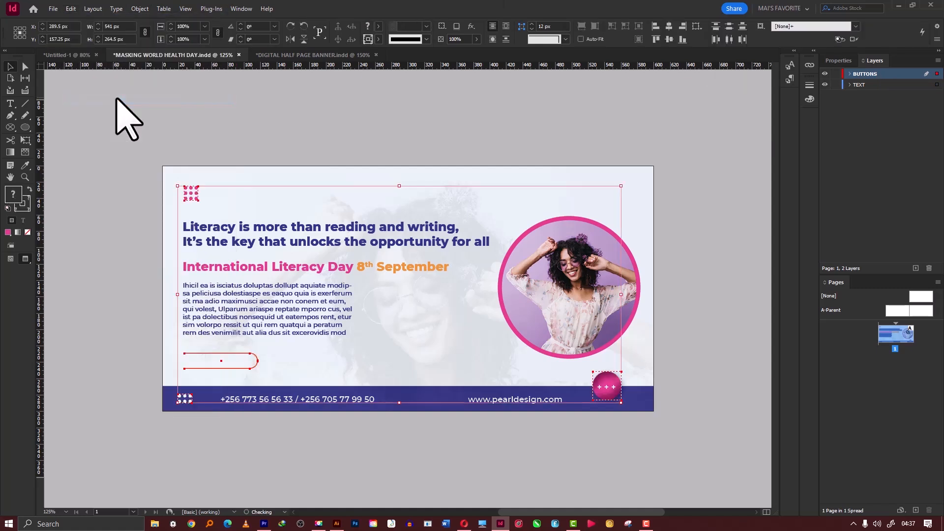
{"action": "left_click", "coordinate": [740, 221]}
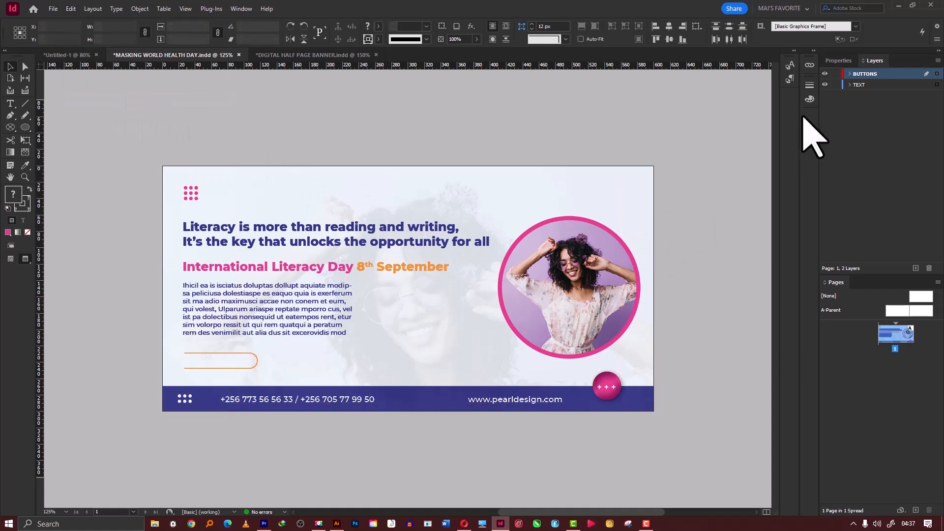
{"action": "left_click", "coordinate": [826, 73]}
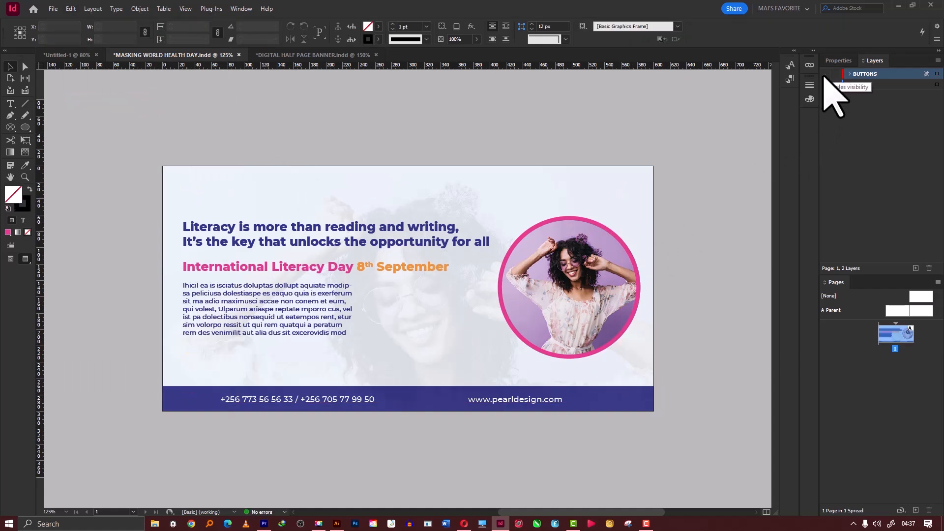
{"action": "left_click", "coordinate": [825, 74]}
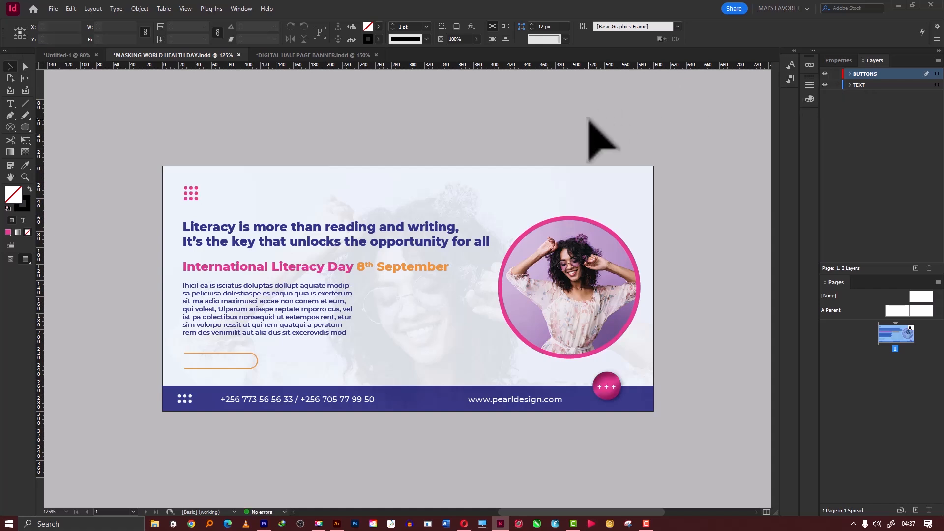
Step: Add a new layer named BACKGROUNG with the Green color
{"action": "left_click", "coordinate": [916, 268], "text": "alt"}
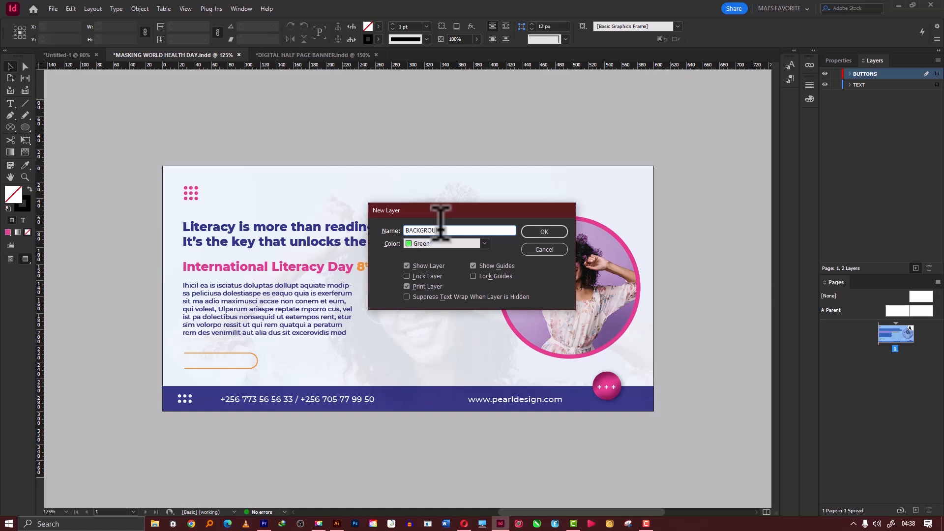
{"action": "type", "text": "NG"}
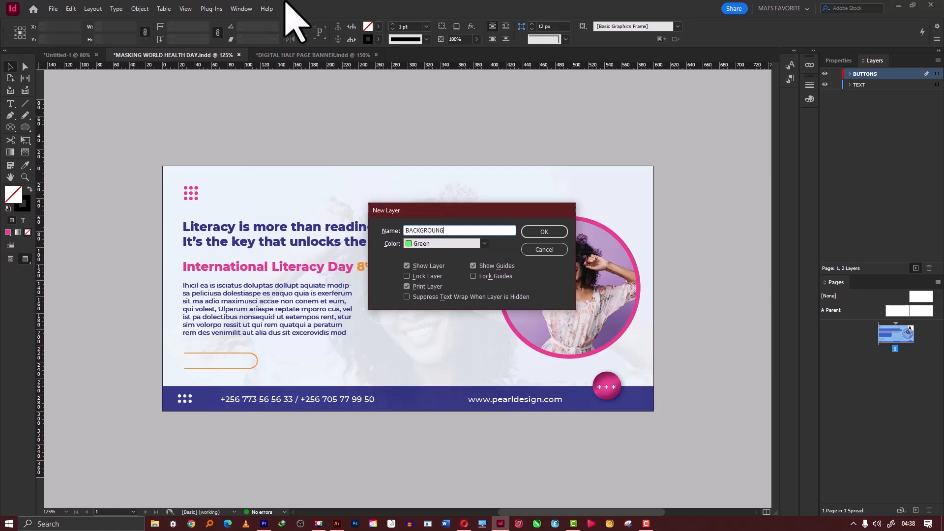
{"action": "left_click", "coordinate": [546, 231]}
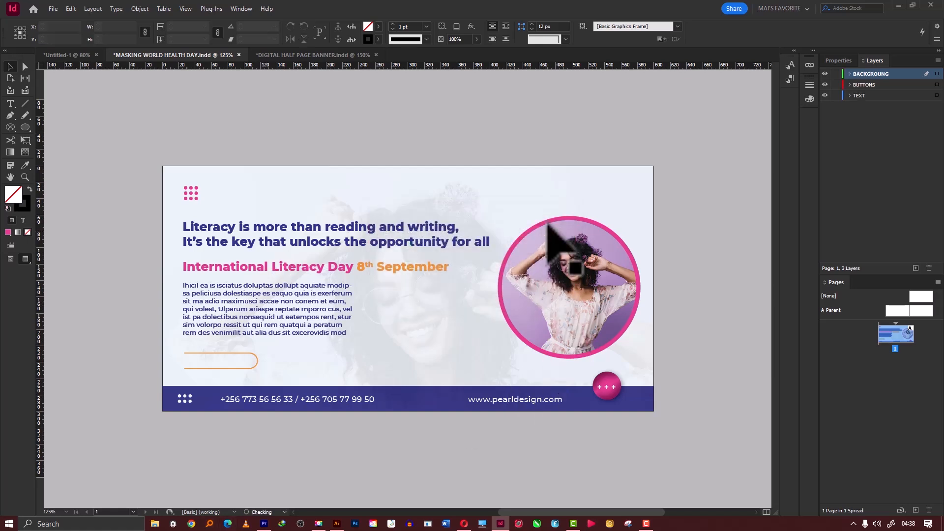
Step: Cut the light-blue background rectangle and the navy footer bar, and paste them in place on the BACKGROUNG layer
{"action": "left_click", "coordinate": [596, 173]}
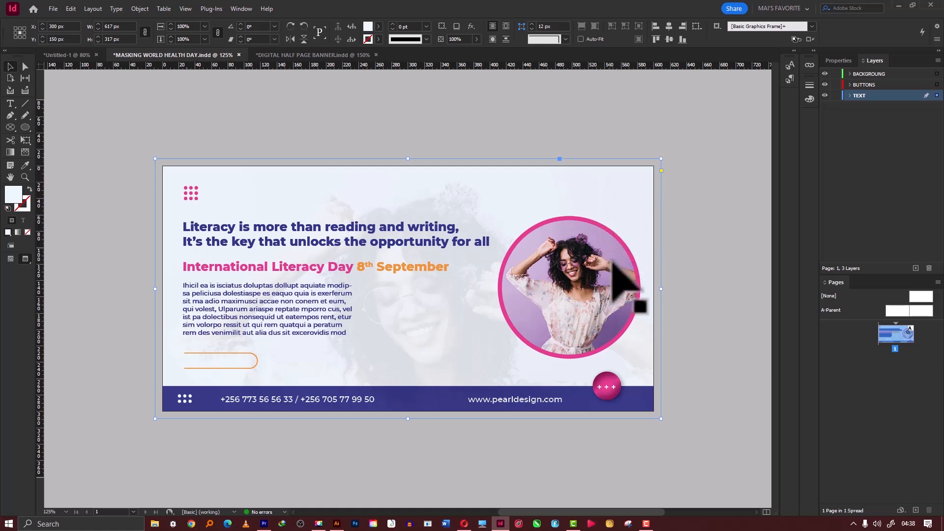
{"action": "left_click", "coordinate": [632, 401], "text": "shift"}
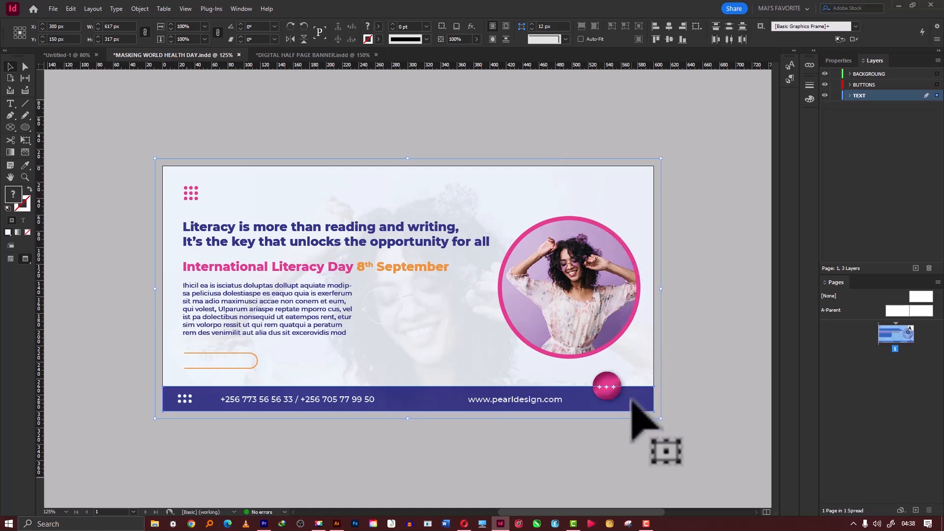
{"action": "left_click", "coordinate": [879, 74]}
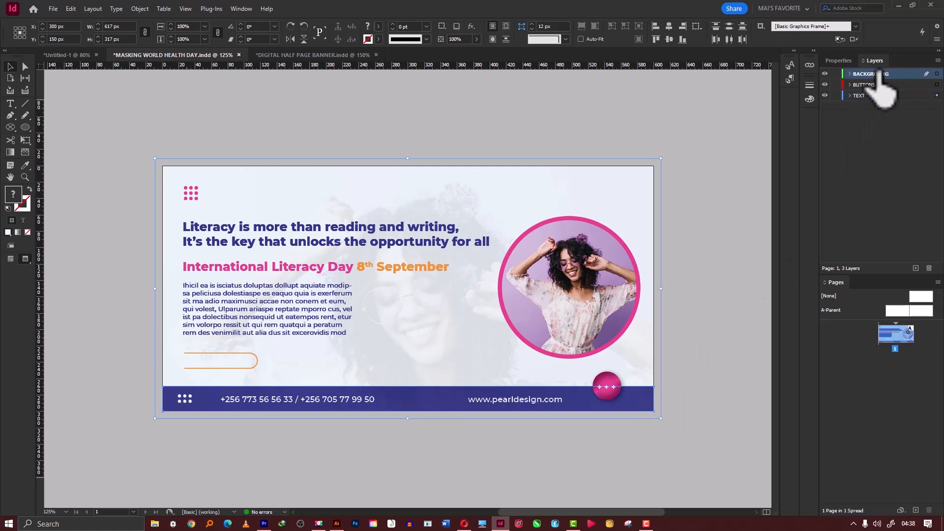
{"action": "key", "text": "ctrl+x"}
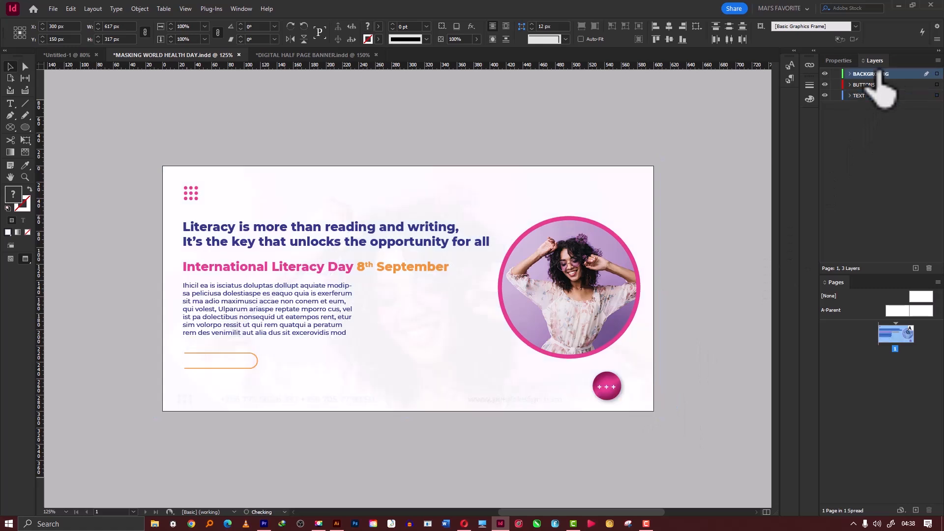
{"action": "left_click", "coordinate": [71, 9]}
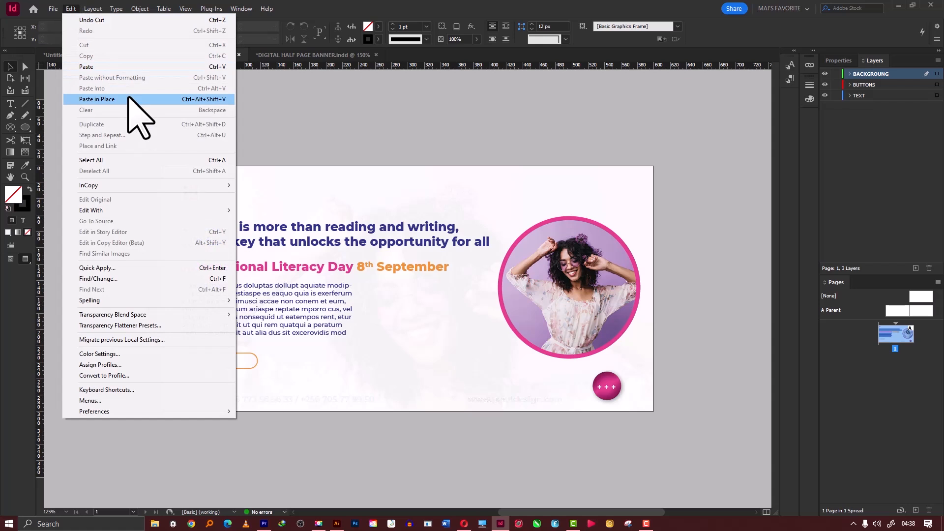
{"action": "left_click", "coordinate": [97, 99]}
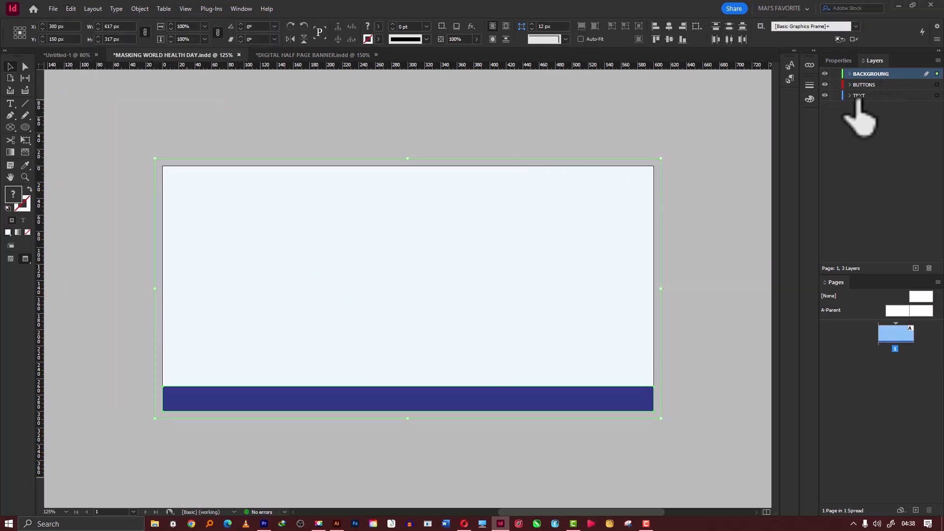
Step: Move the BACKGROUNG layer below TEXT, and check all three layers by hiding and showing each one
{"action": "left_click_drag", "start_coordinate": [869, 74], "coordinate": [867, 101]}
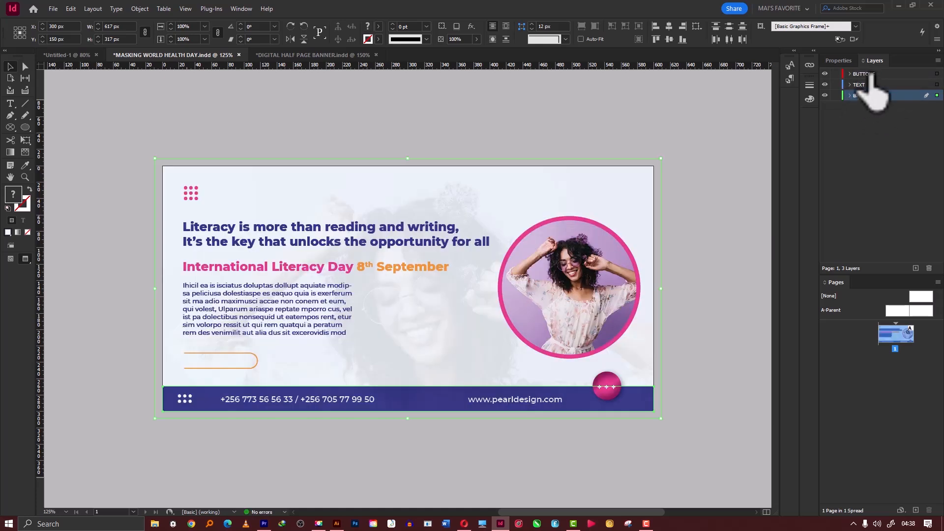
{"action": "left_click", "coordinate": [826, 95]}
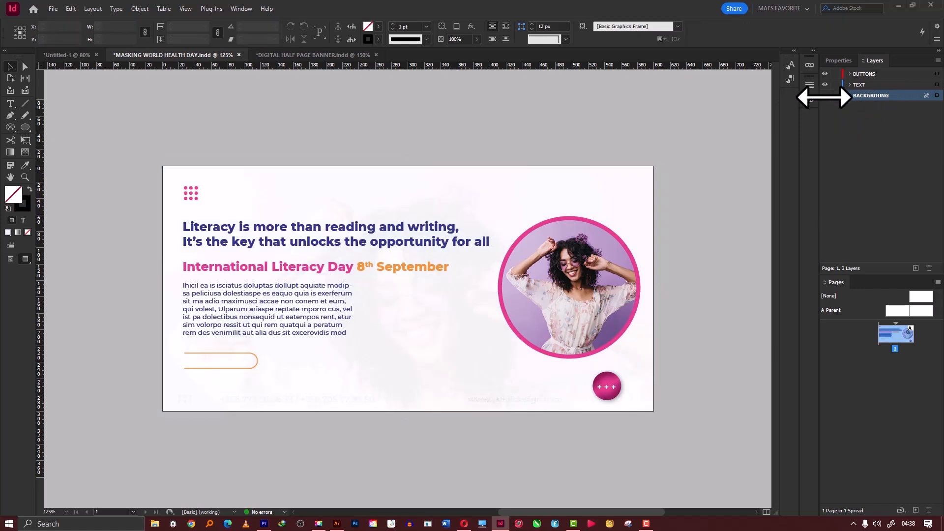
{"action": "left_click", "coordinate": [825, 96]}
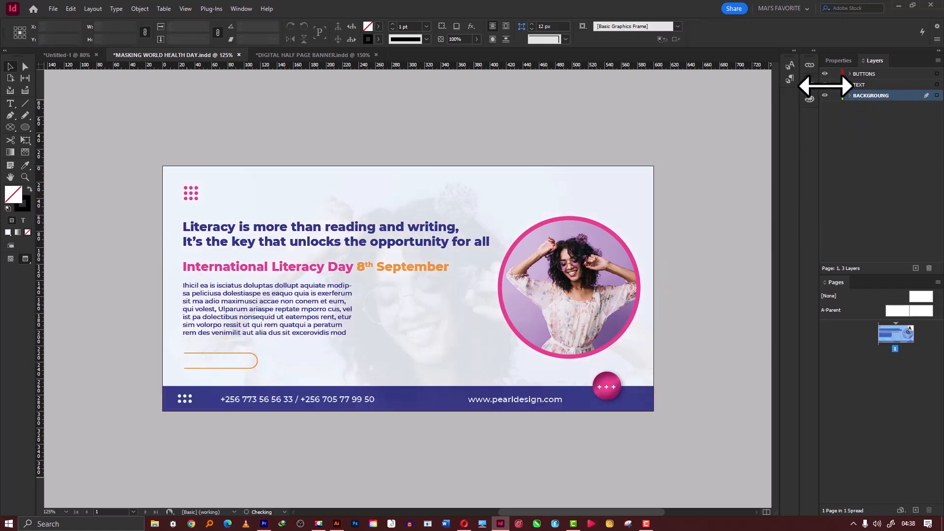
{"action": "left_click", "coordinate": [826, 84]}
{"action": "left_click", "coordinate": [825, 84]}
{"action": "left_click", "coordinate": [826, 74]}
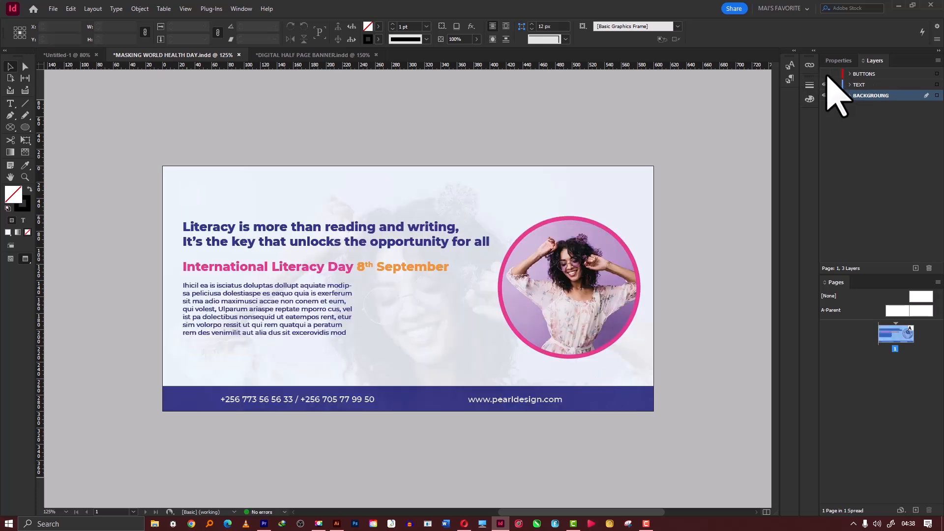
{"action": "left_click", "coordinate": [825, 74]}
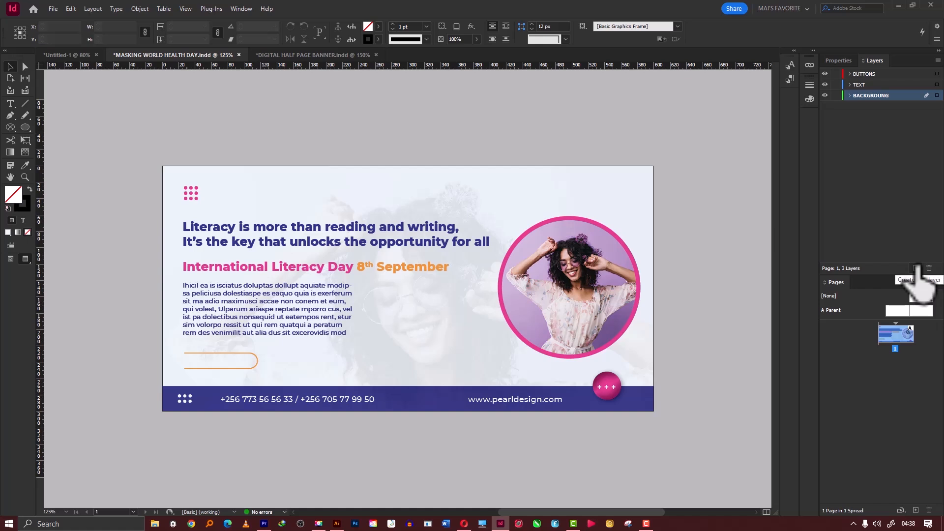
Step: Add a new layer named IMAGES directly above the BACKGROUNG layer
{"action": "left_click", "coordinate": [916, 269], "text": "alt"}
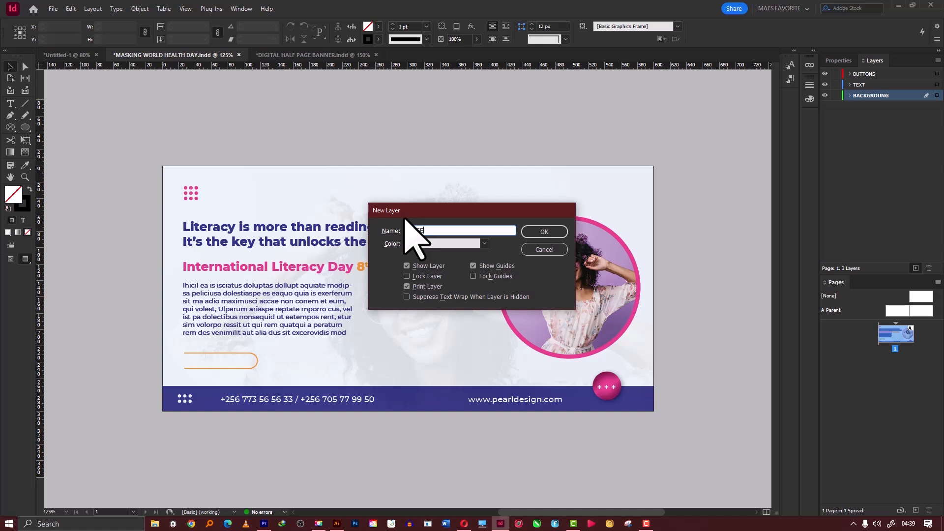
{"action": "type", "text": "IMAGES"}
{"action": "left_click", "coordinate": [554, 235]}
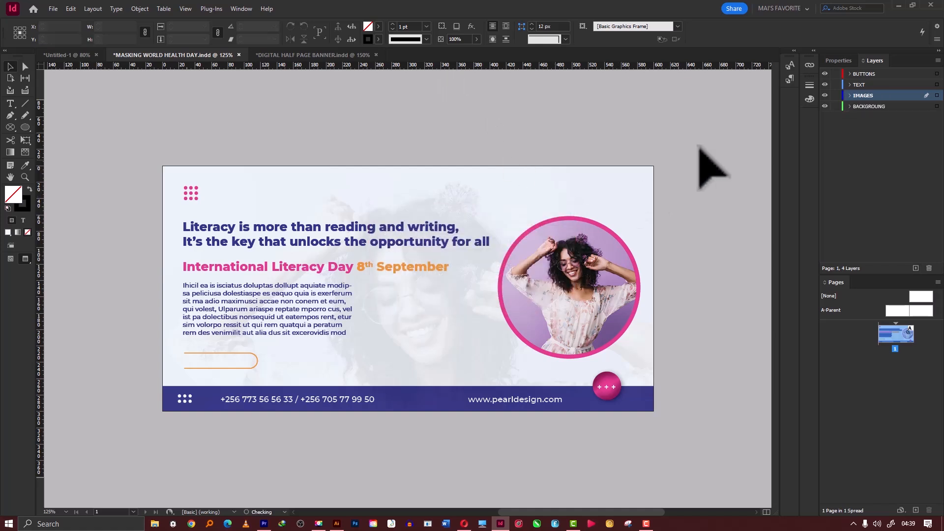
Step: Clear the selection and unlock all locked objects on the spread
{"action": "left_click", "coordinate": [527, 278]}
{"action": "left_click", "coordinate": [689, 153]}
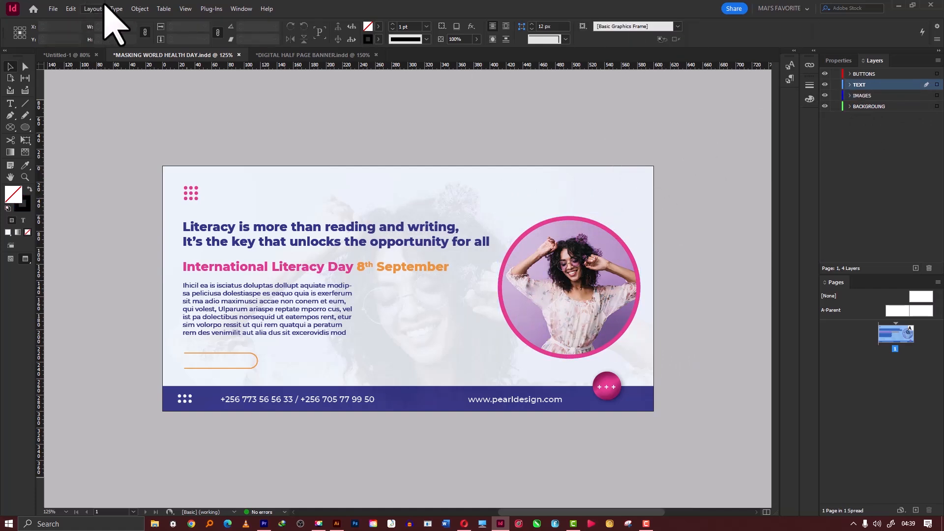
{"action": "left_click", "coordinate": [140, 8]}
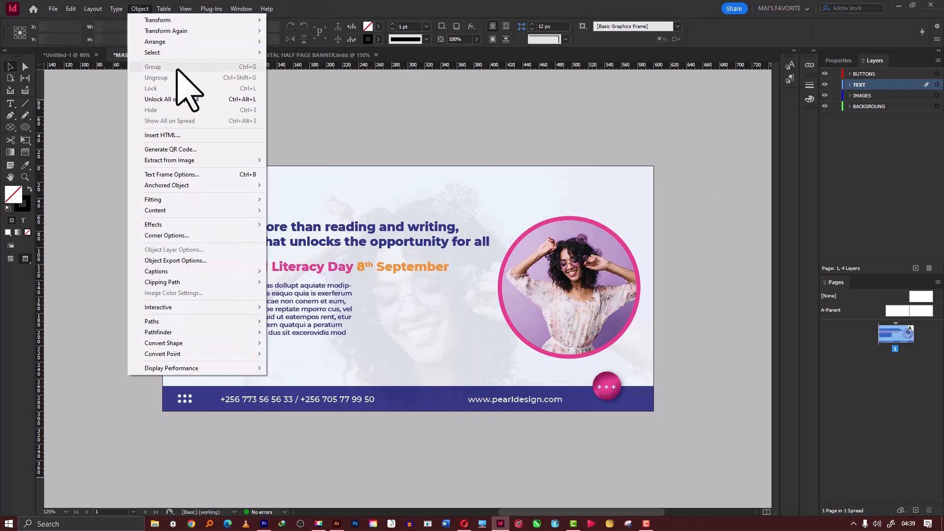
{"action": "left_click", "coordinate": [199, 99]}
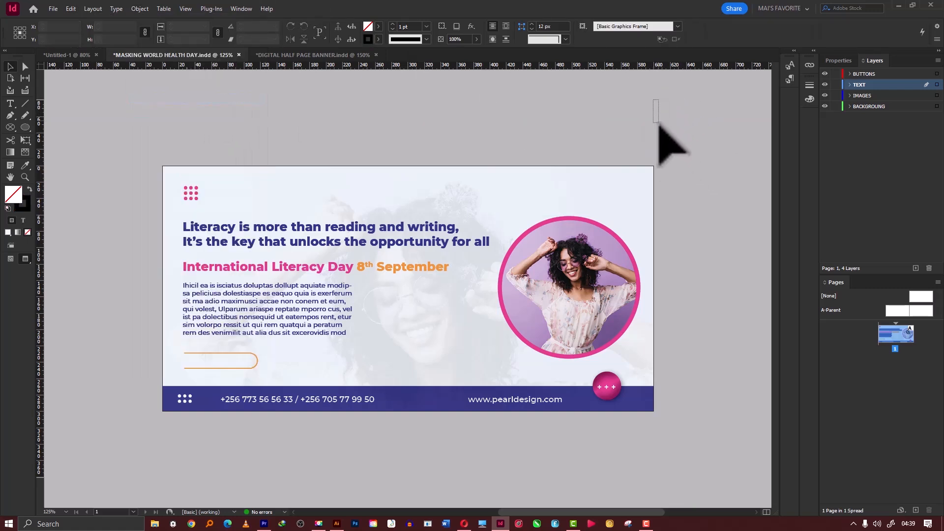
Step: Cut the faded background photo and the circular portrait together, paste them in place on the IMAGES layer, and deselect them
{"action": "left_click", "coordinate": [659, 122]}
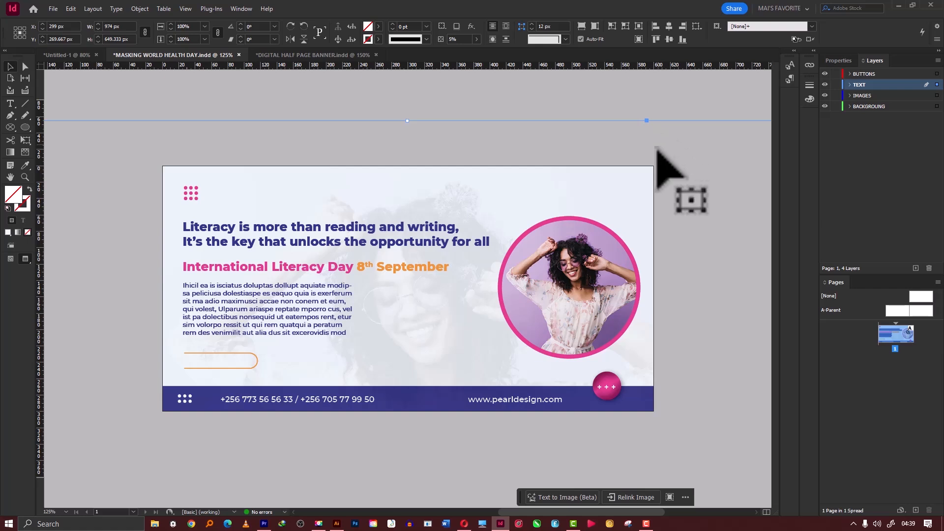
{"action": "left_click", "coordinate": [584, 257]}
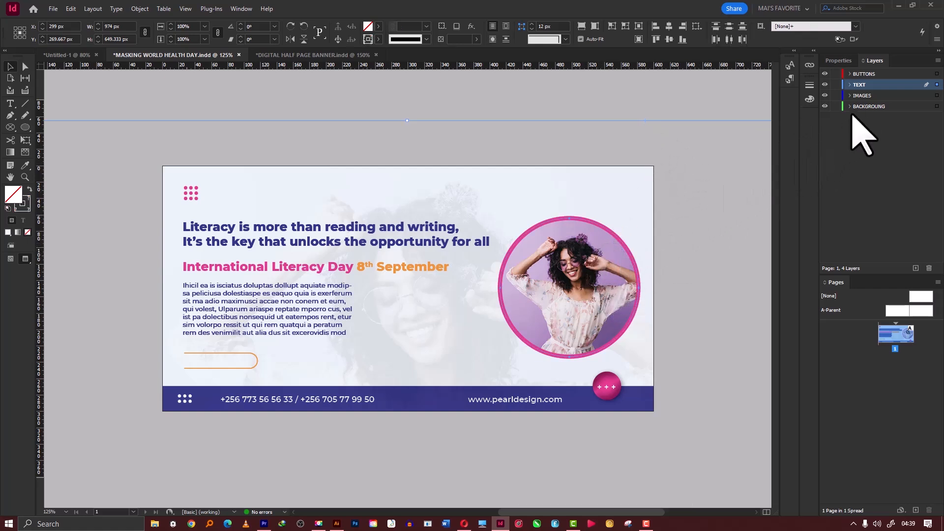
{"action": "left_click", "coordinate": [867, 95]}
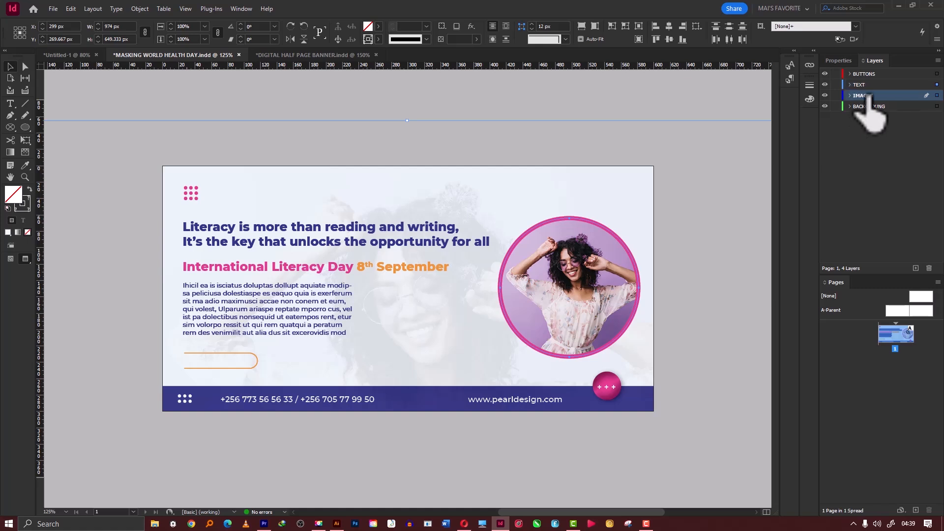
{"action": "key", "text": "Delete"}
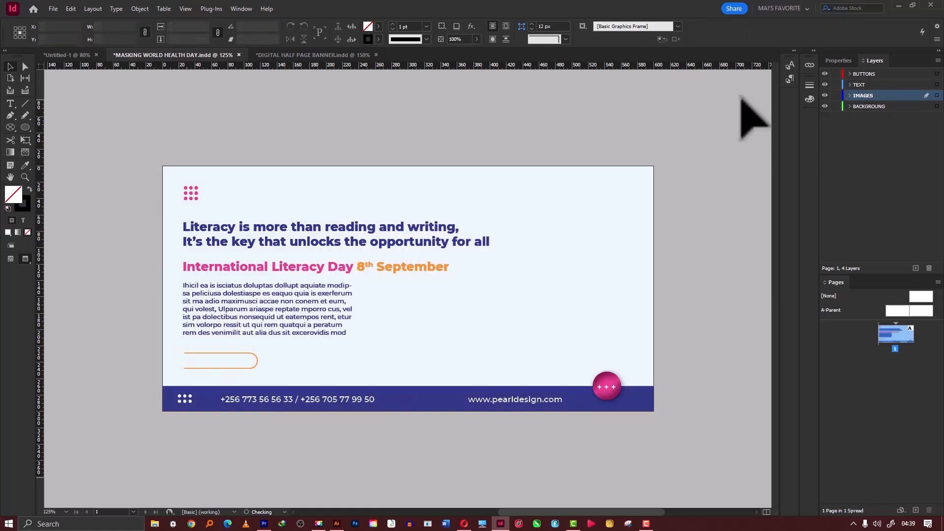
{"action": "left_click", "coordinate": [71, 9]}
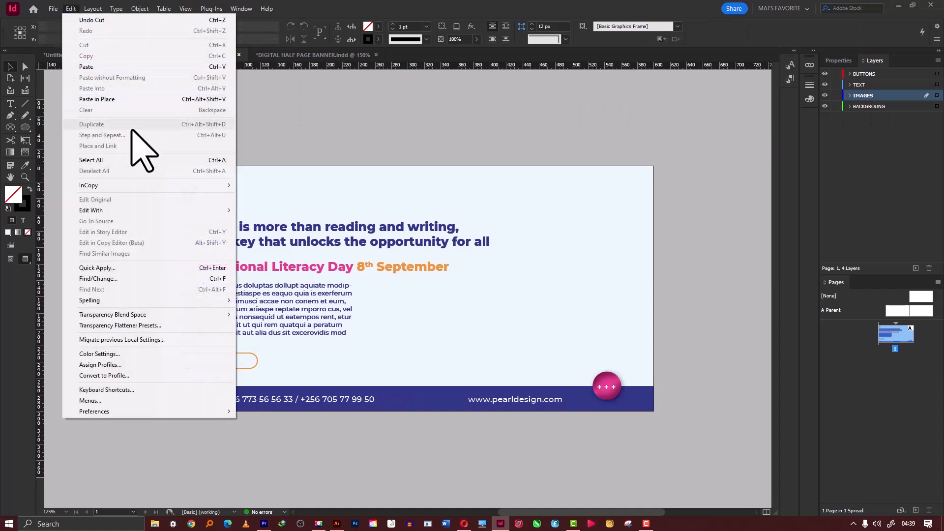
{"action": "left_click", "coordinate": [147, 101]}
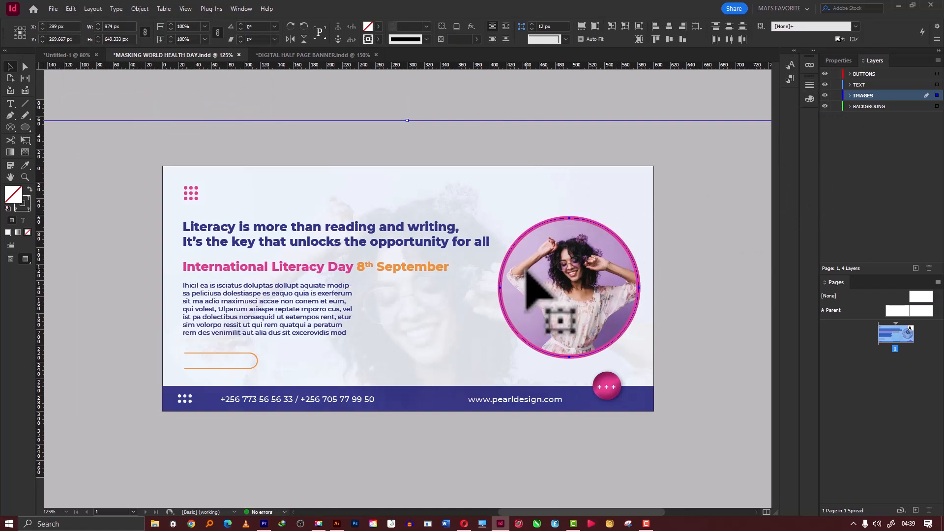
{"action": "left_click", "coordinate": [702, 100]}
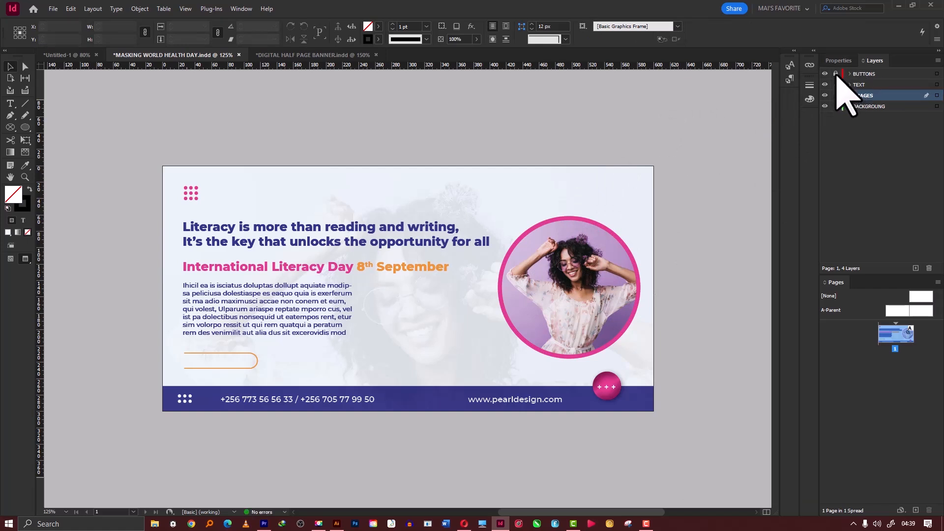
Step: Check the contents of the BUTTONS, TEXT, IMAGES and BACKGROUNG layers by hiding and showing each one, leaving BUTTONS unlocked
{"action": "left_click", "coordinate": [837, 75]}
{"action": "left_click", "coordinate": [826, 74]}
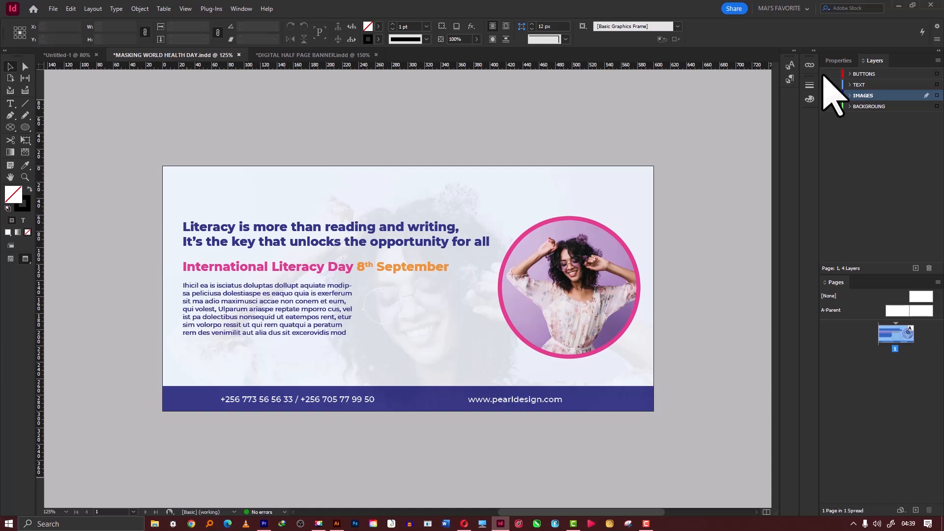
{"action": "left_click", "coordinate": [825, 75]}
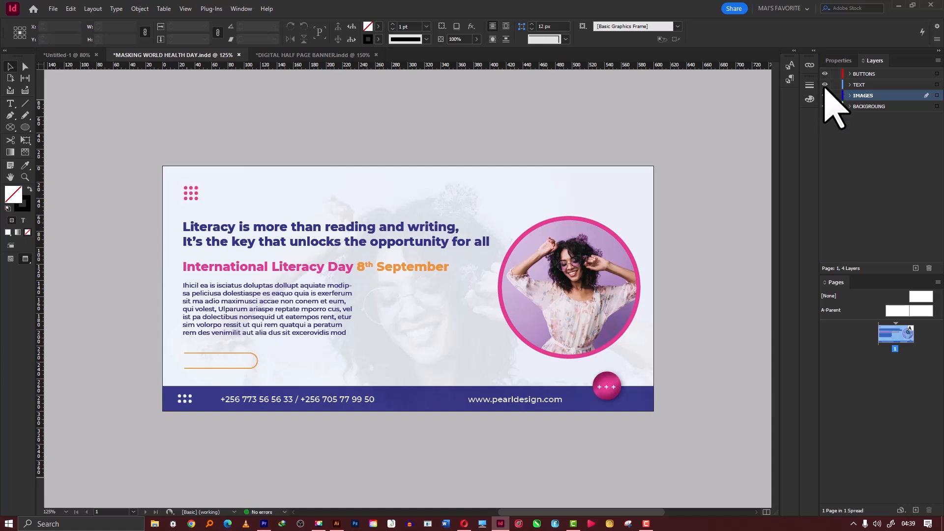
{"action": "left_click", "coordinate": [826, 86]}
{"action": "left_click", "coordinate": [826, 85]}
{"action": "left_click", "coordinate": [825, 96]}
{"action": "left_click", "coordinate": [825, 95]}
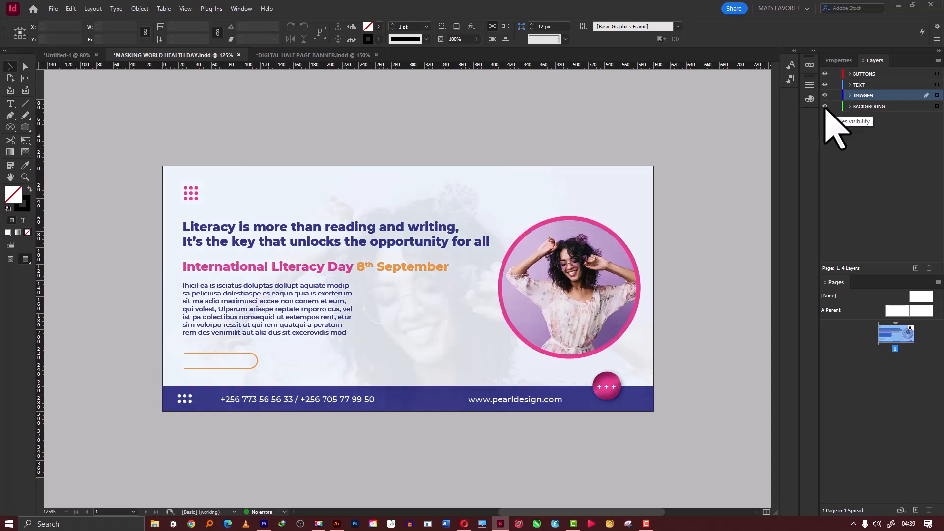
{"action": "left_click", "coordinate": [825, 107]}
{"action": "left_click", "coordinate": [825, 106]}
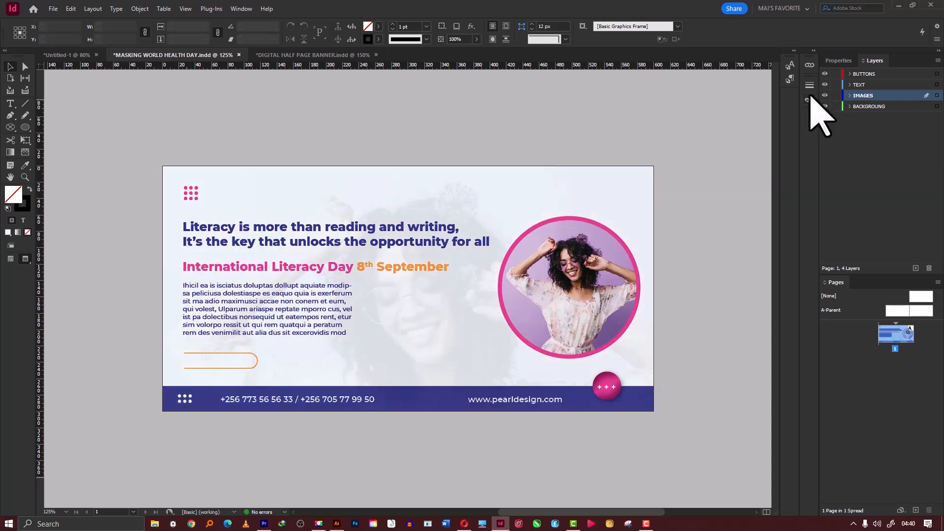